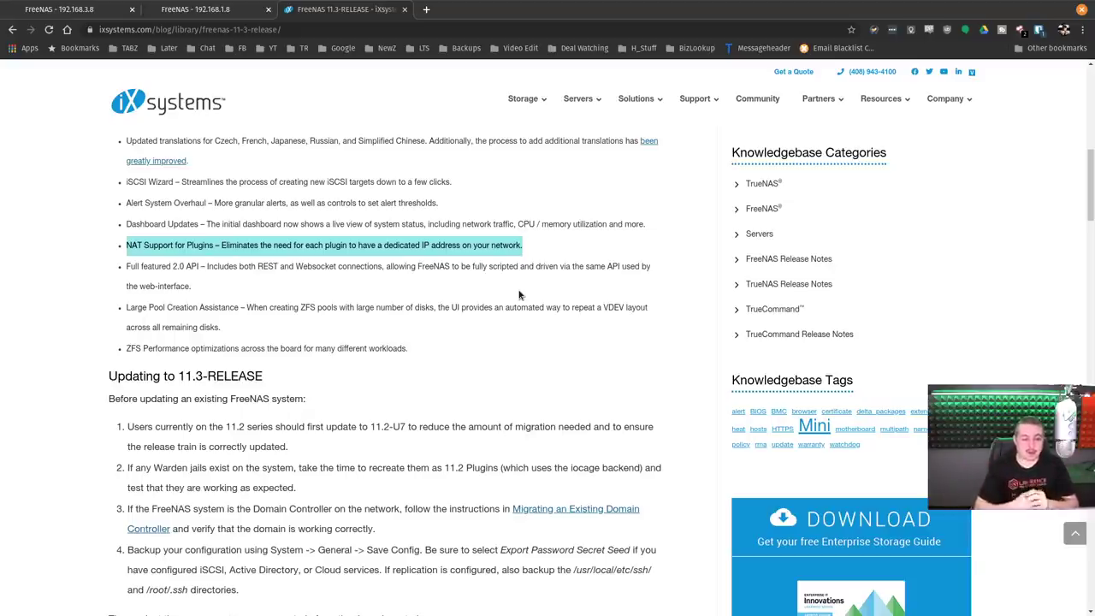
Step: Review the FreeNAS 11.3-RELEASE notes on Large Pool Creation Assistance, ZFS performance optimizations, and the steps for updating to 11.3-RELEASE
triple_click(254, 311)
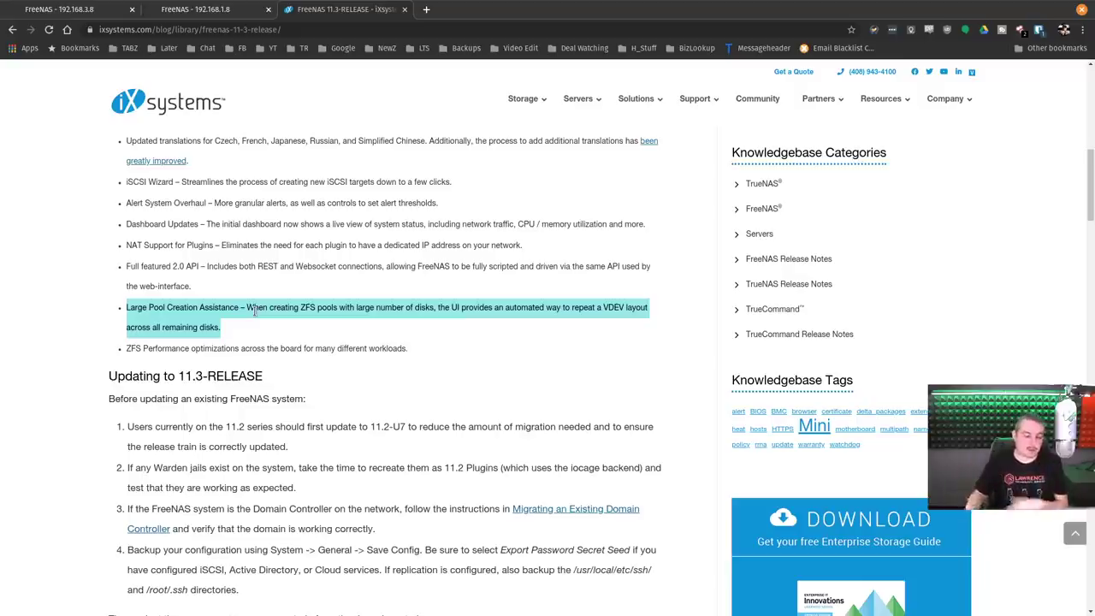
scroll(291, 308, down, 1)
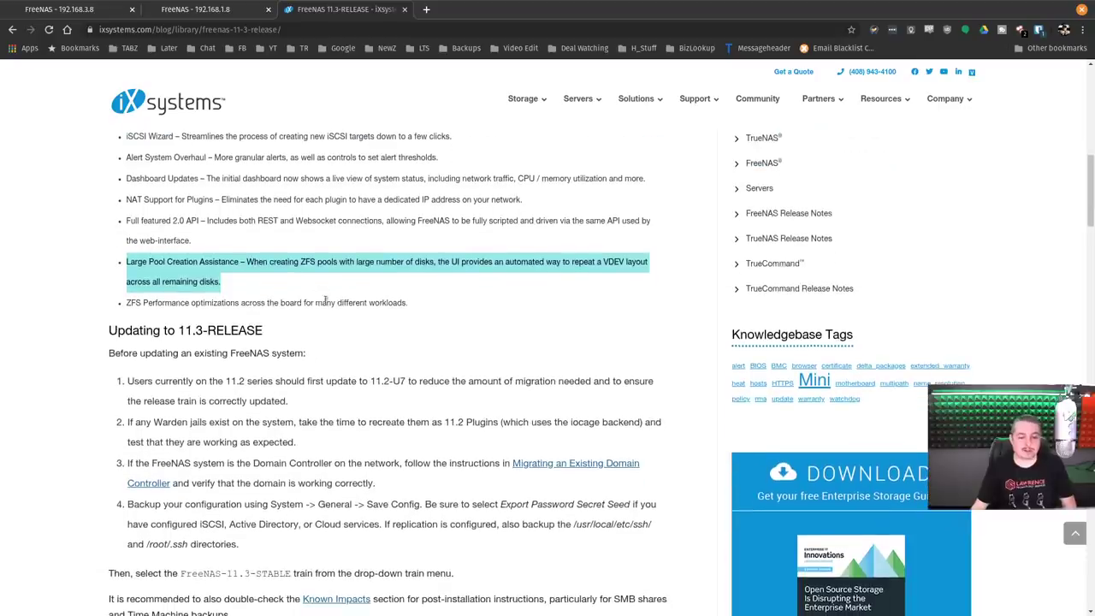
double_click(326, 302)
triple_click(325, 302)
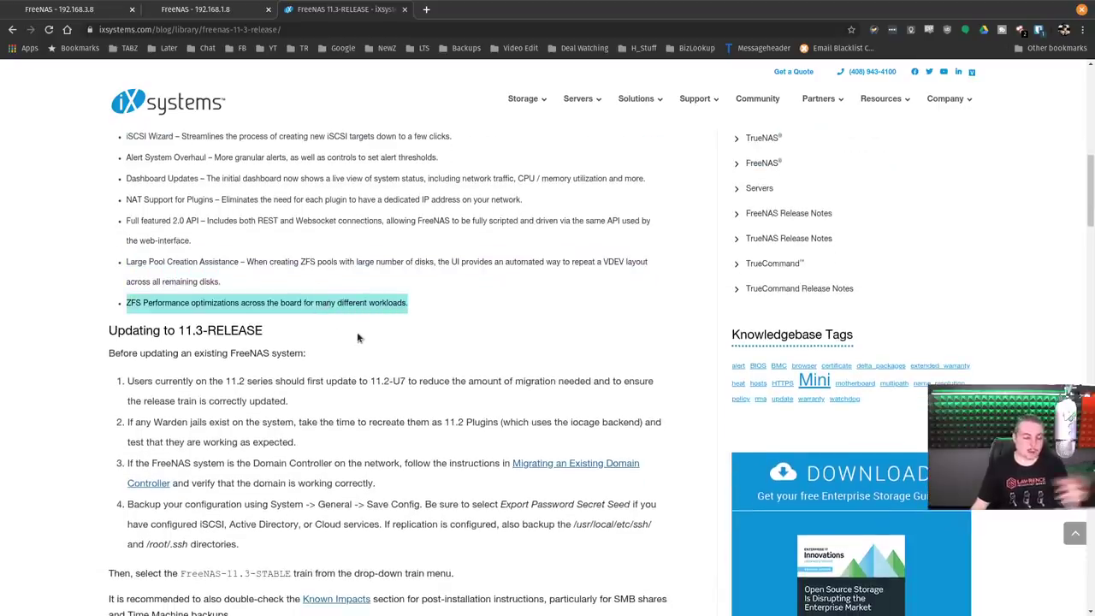
scroll(357, 338, down, 3)
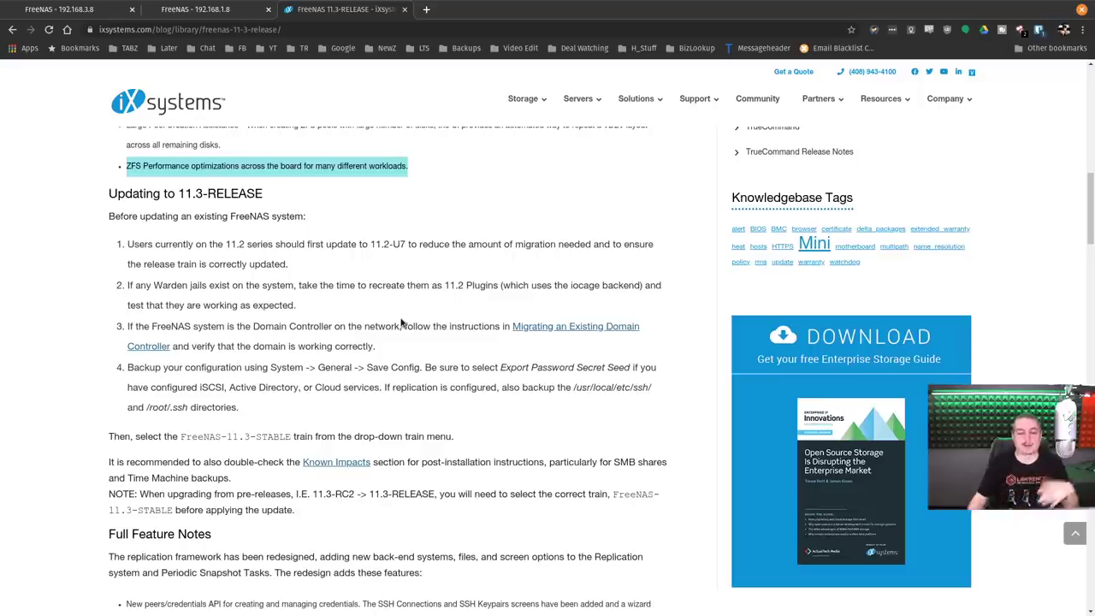
scroll(400, 321, up, 1)
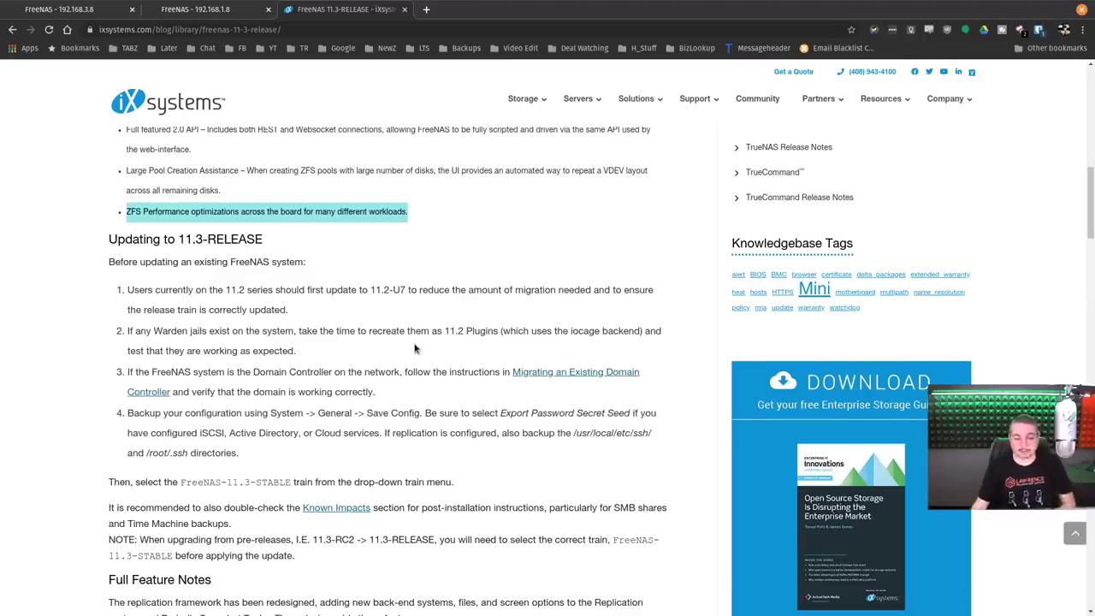
scroll(414, 348, down, 2)
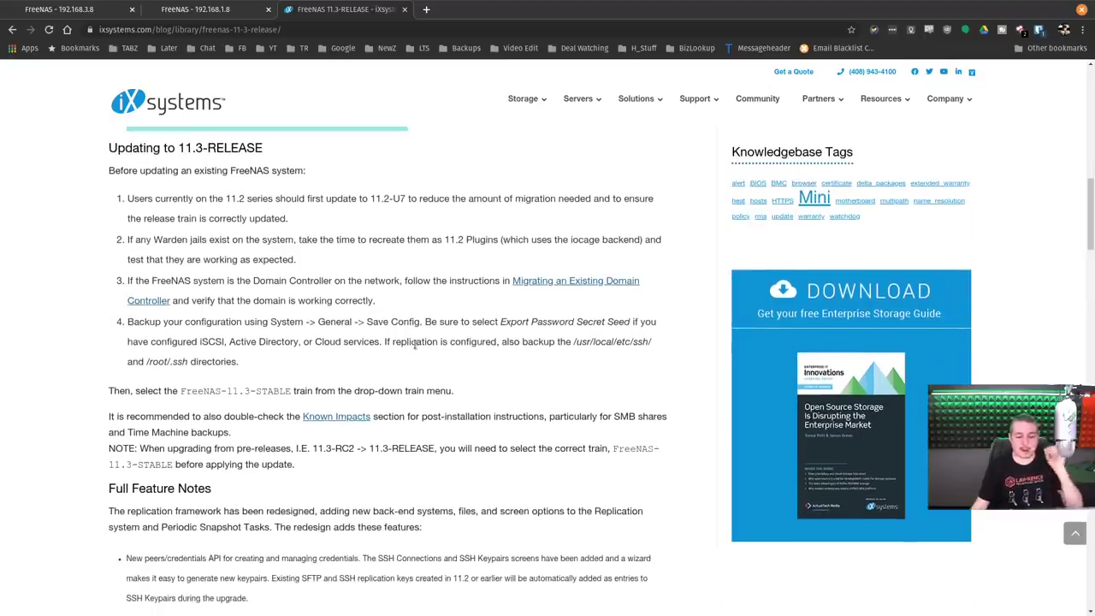
Step: Switch to the FreeNAS system at 192.168.1.8 and examine the dashboard's platform, CPU, memory, pool and interface information
click(196, 10)
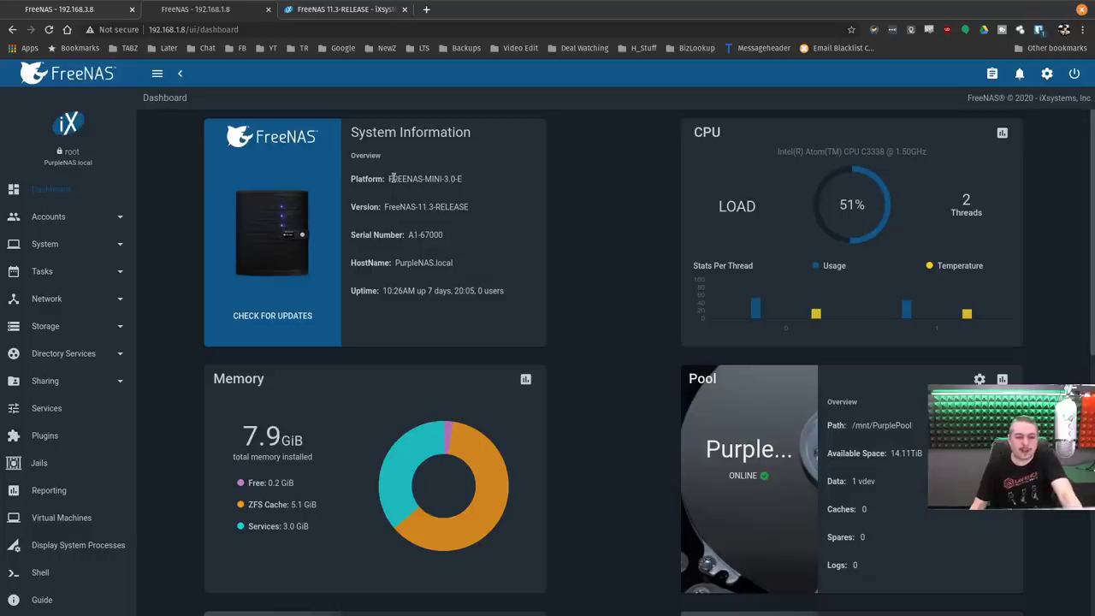
drag(391, 178, 491, 185)
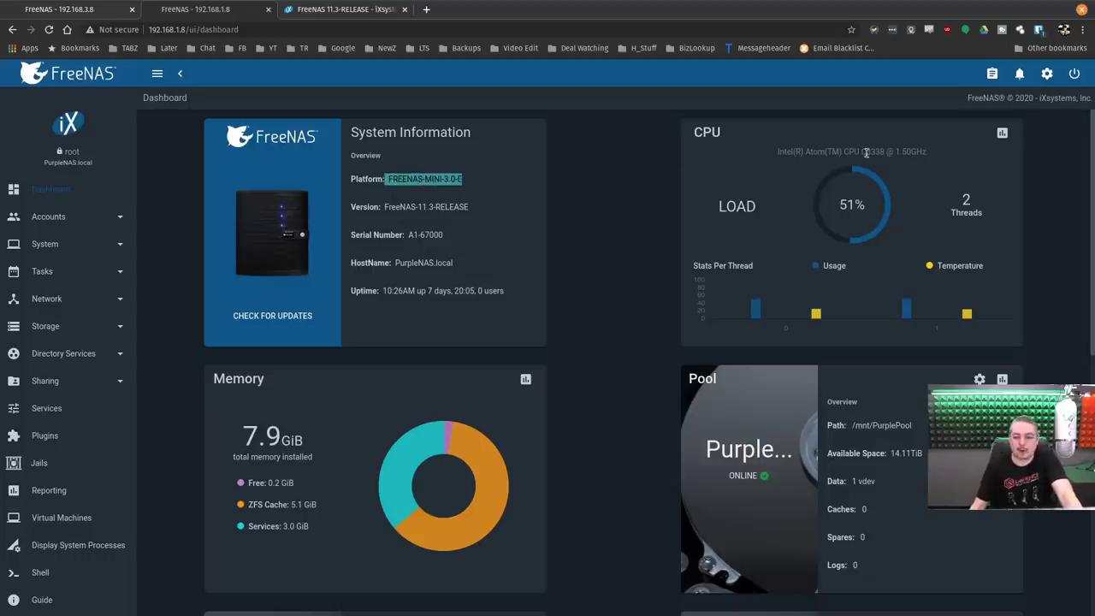
triple_click(809, 151)
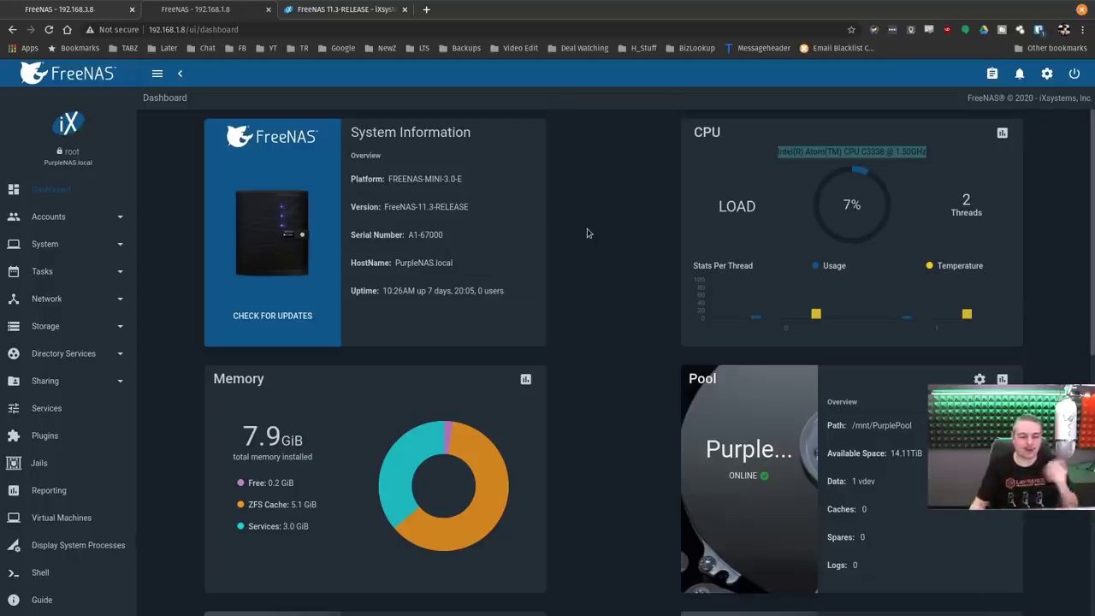
scroll(587, 233, down, 3)
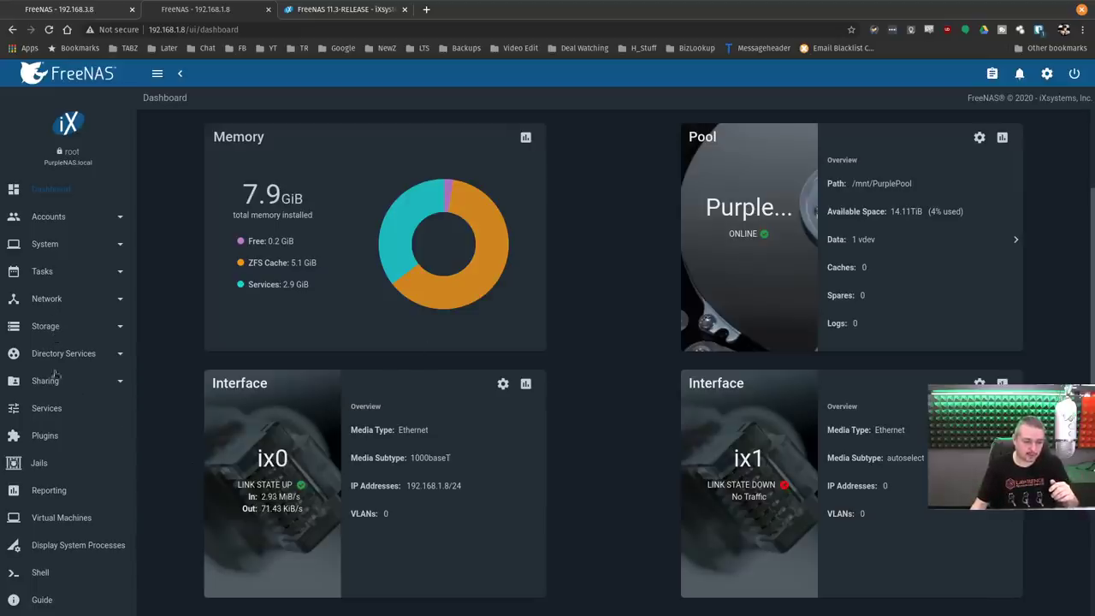
Step: Open the Plugins page and browse the Community plugin collection
click(46, 435)
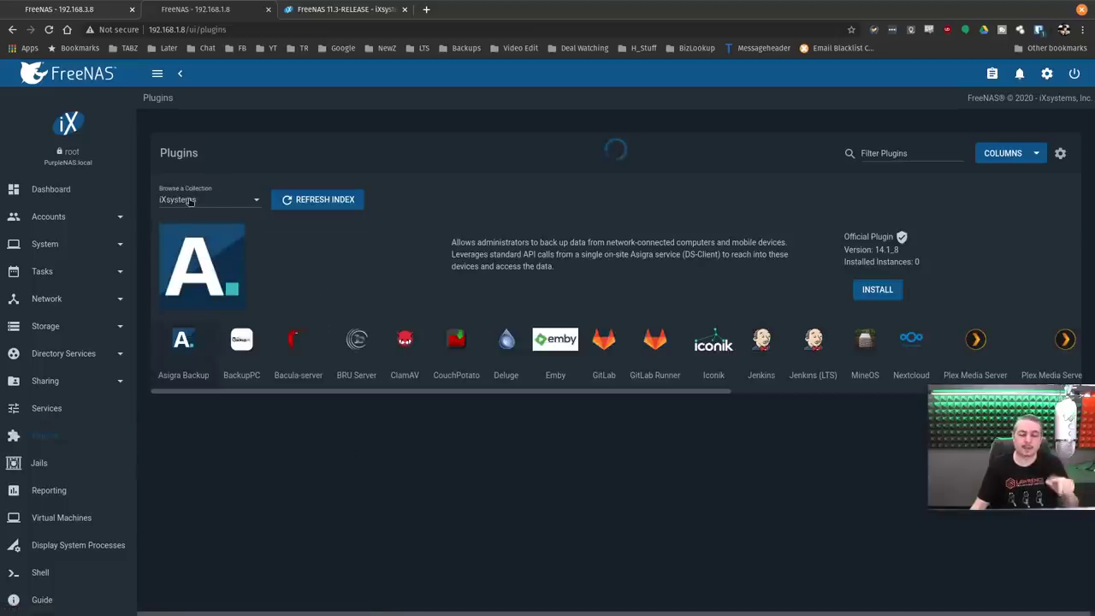
click(191, 200)
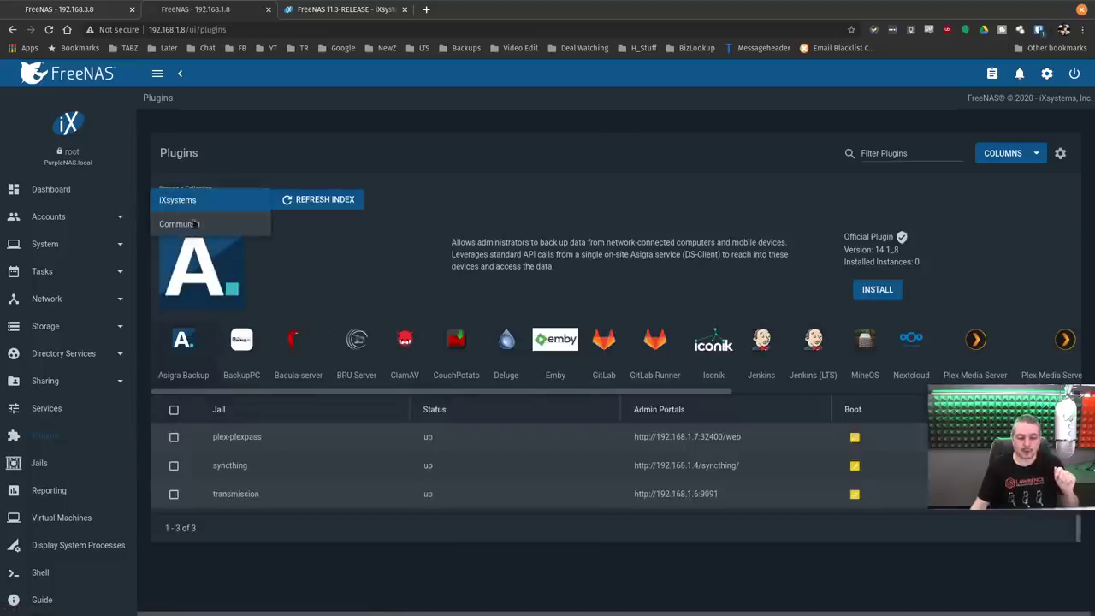
click(196, 227)
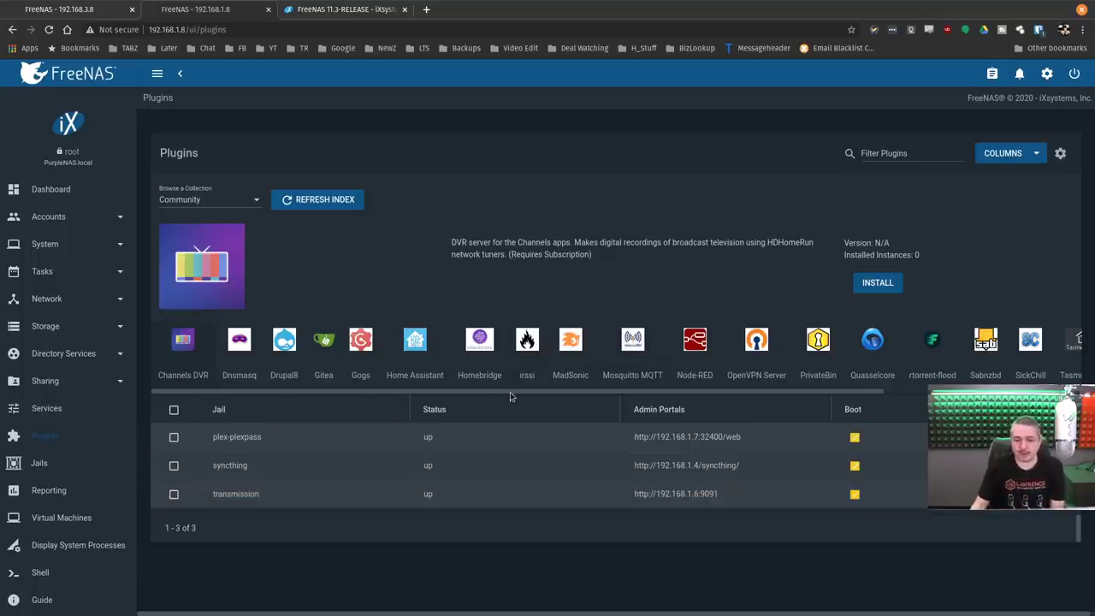
drag(510, 391, 471, 400)
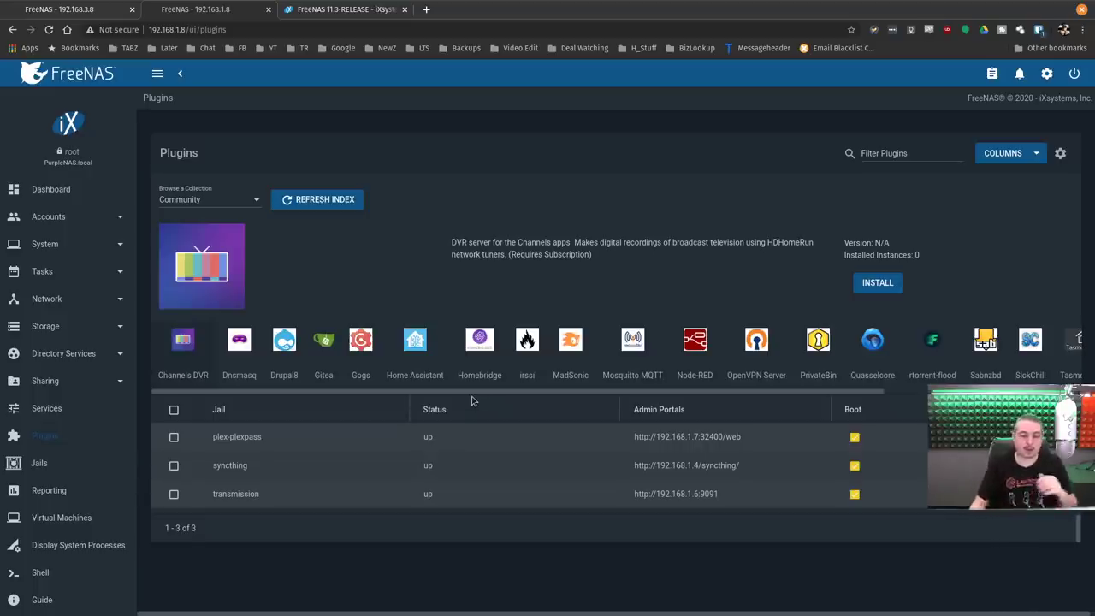
Step: Return the plugin collection to iXsystems and look through the whole row of available plugins
click(210, 202)
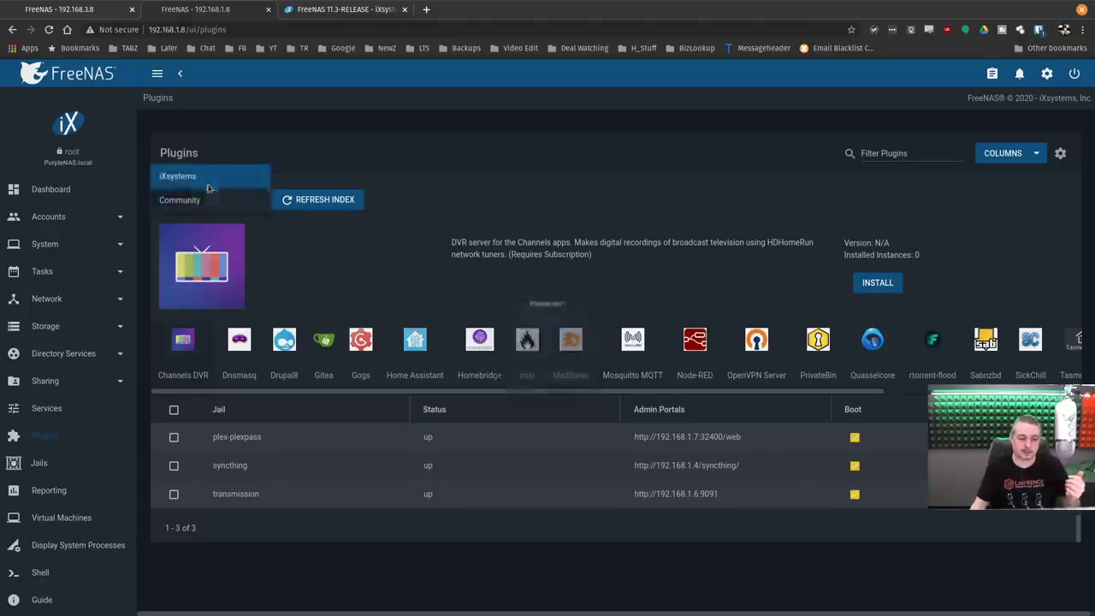
click(208, 177)
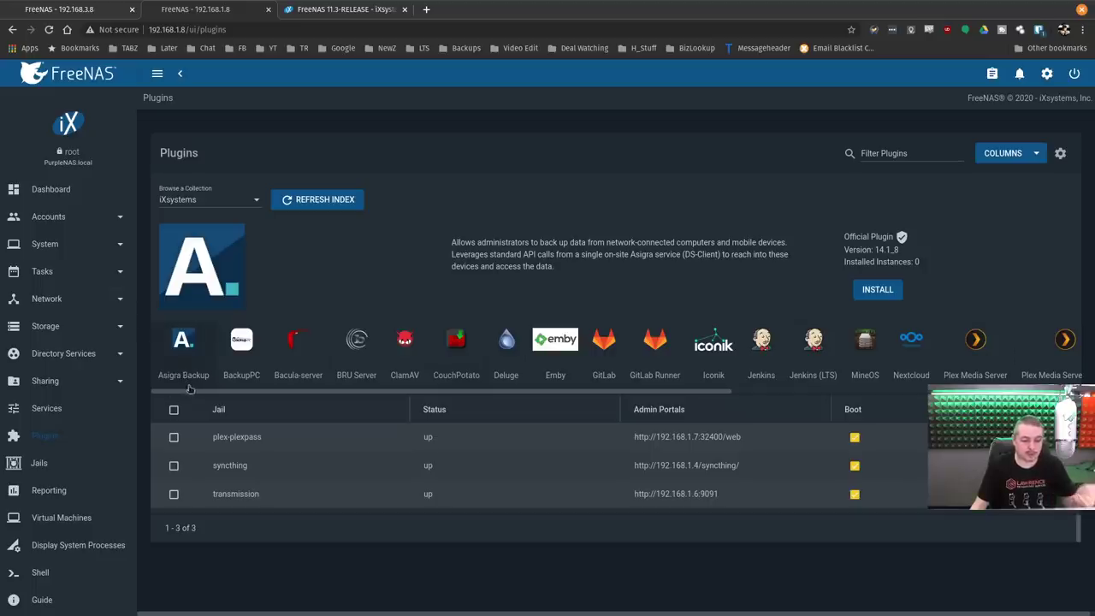
drag(252, 392, 737, 418)
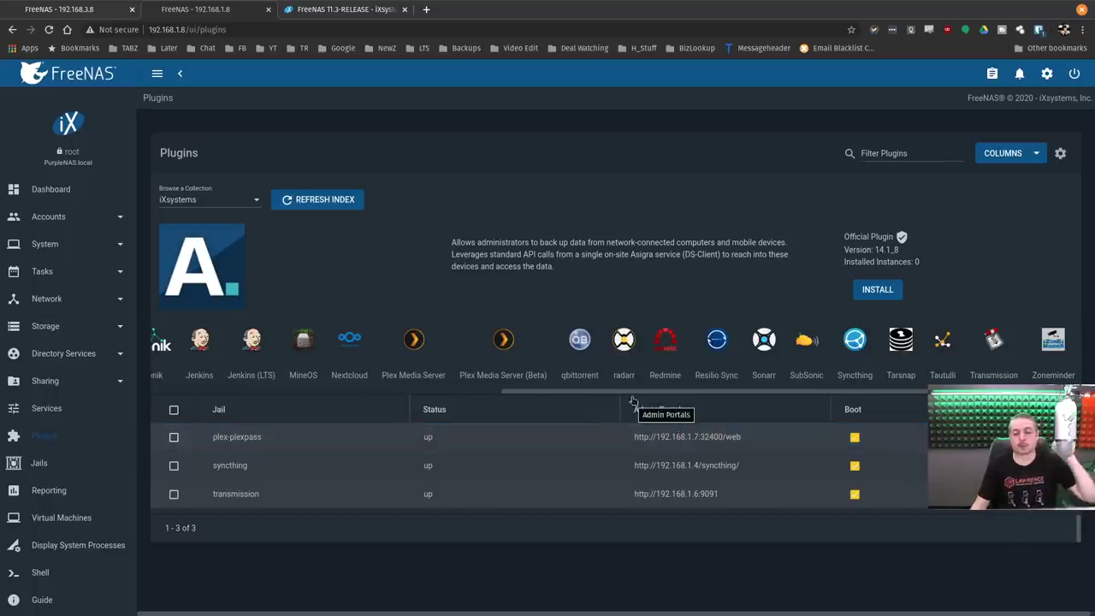
drag(628, 397, 329, 400)
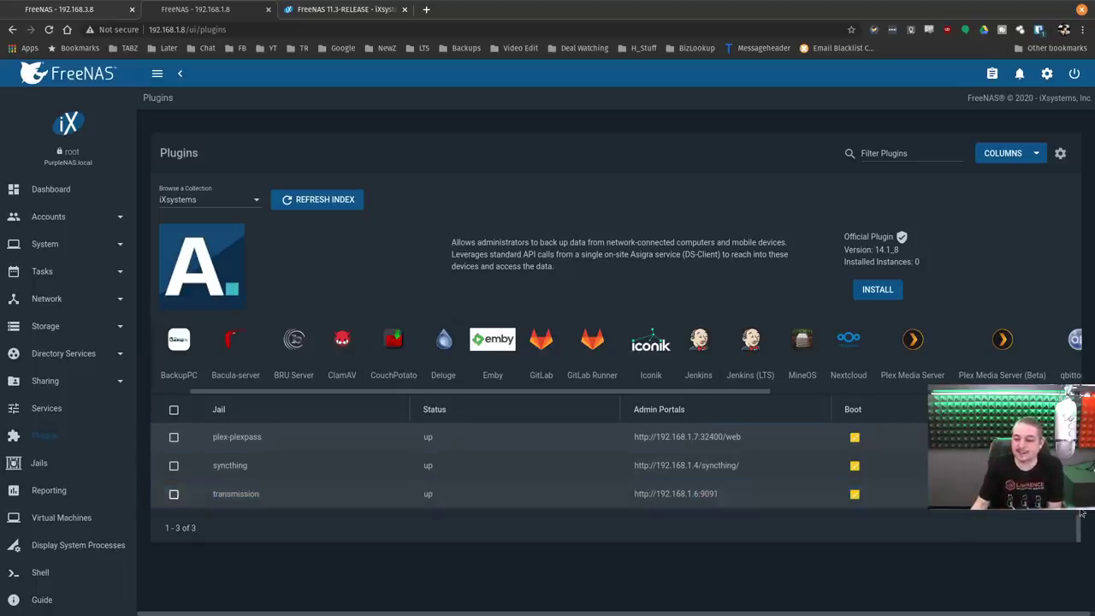
Step: Inspect the details of the installed transmission, syncthing and plex-plexpass plugins, and collapse them again
click(470, 485)
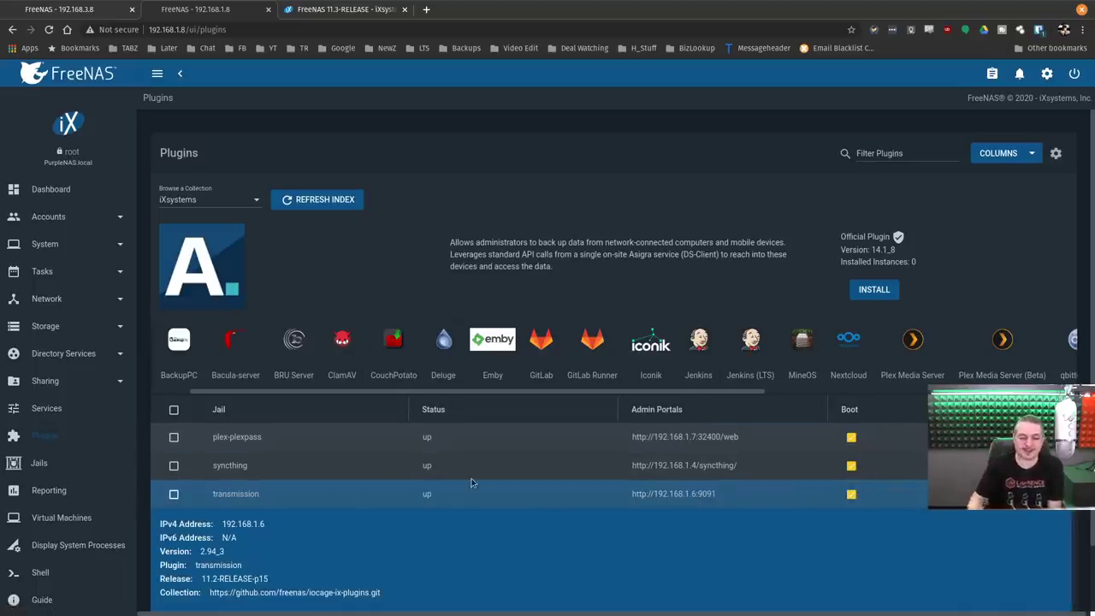
scroll(472, 480, down, 2)
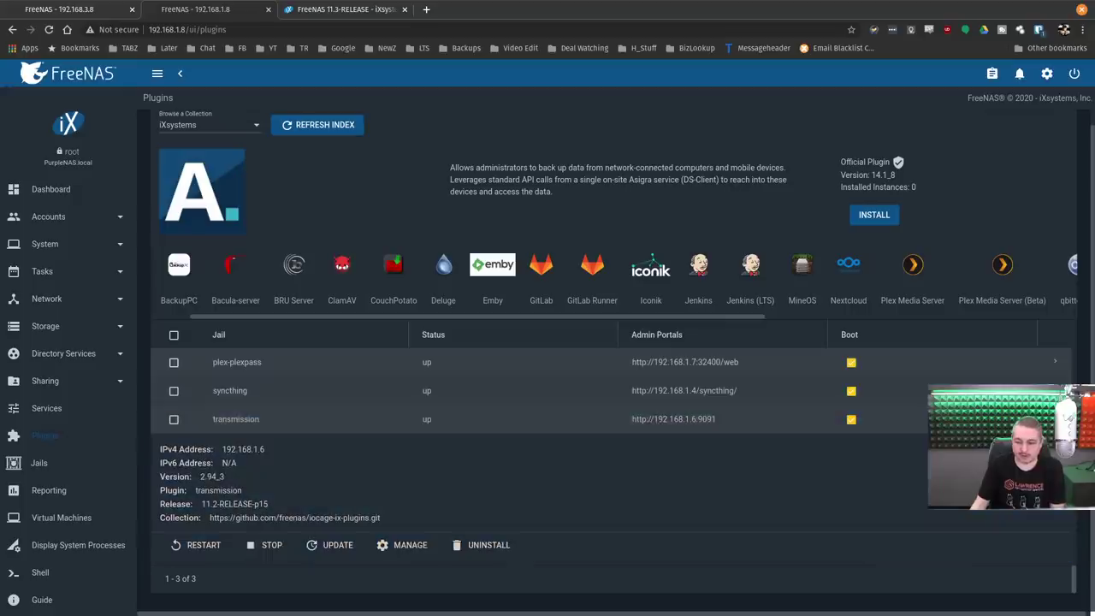
click(723, 390)
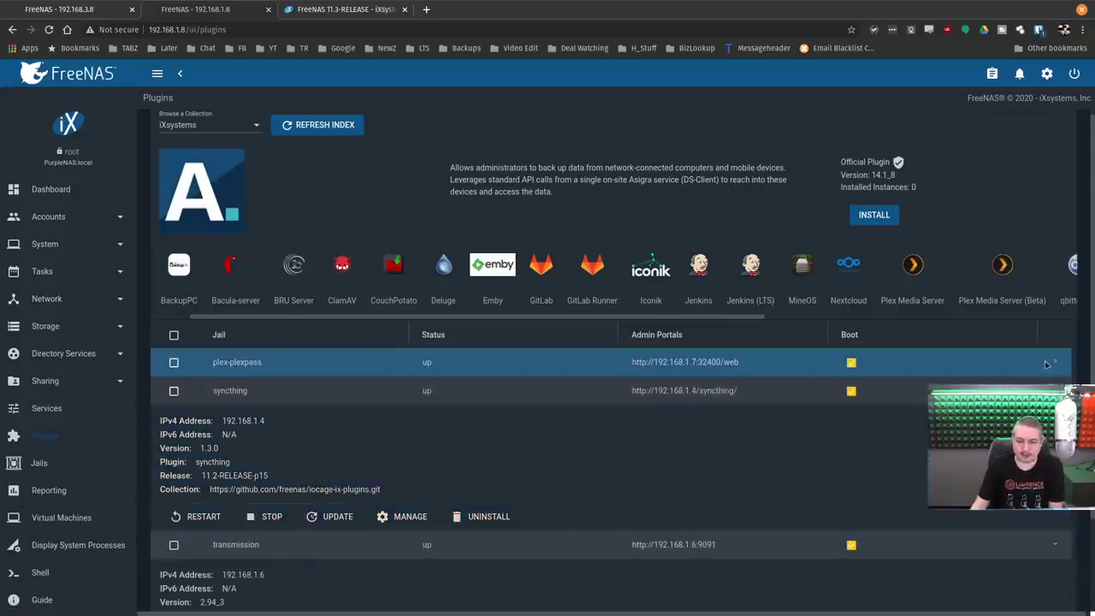
click(799, 368)
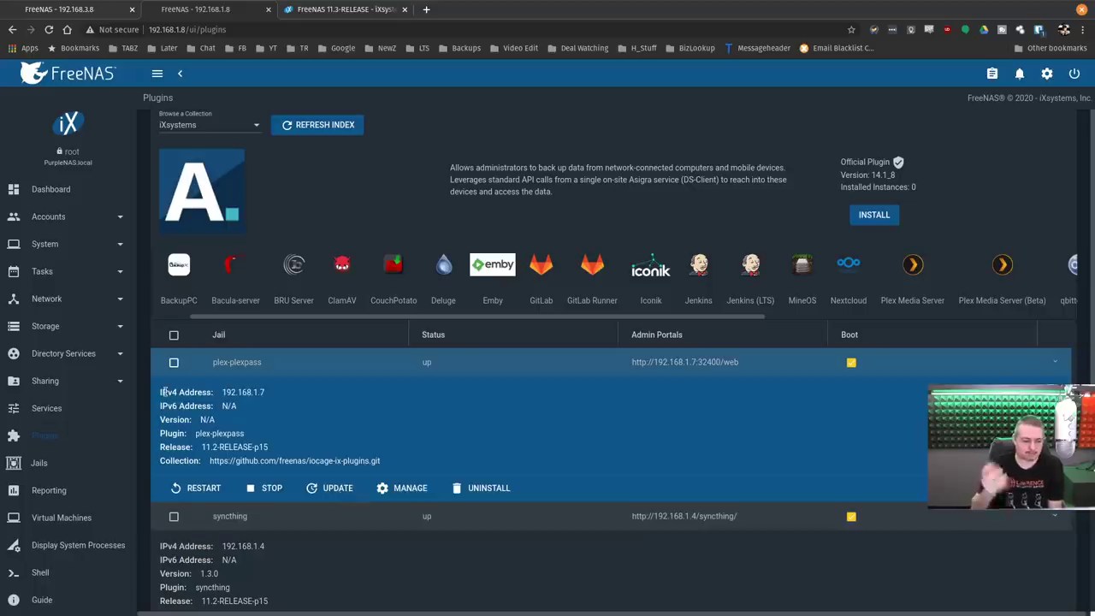
click(1054, 363)
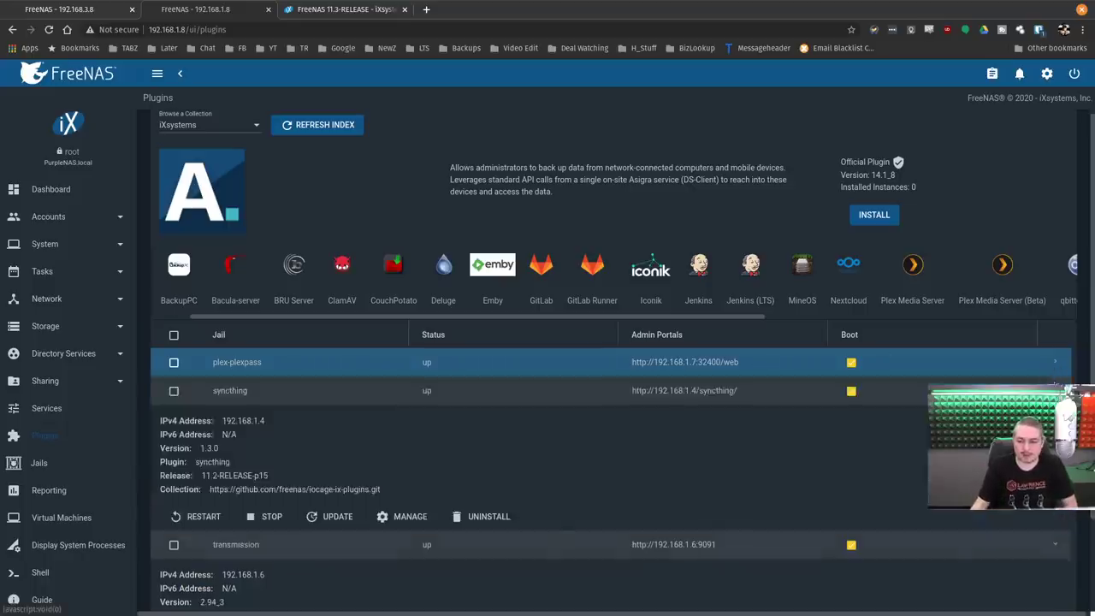
click(1055, 390)
click(1055, 418)
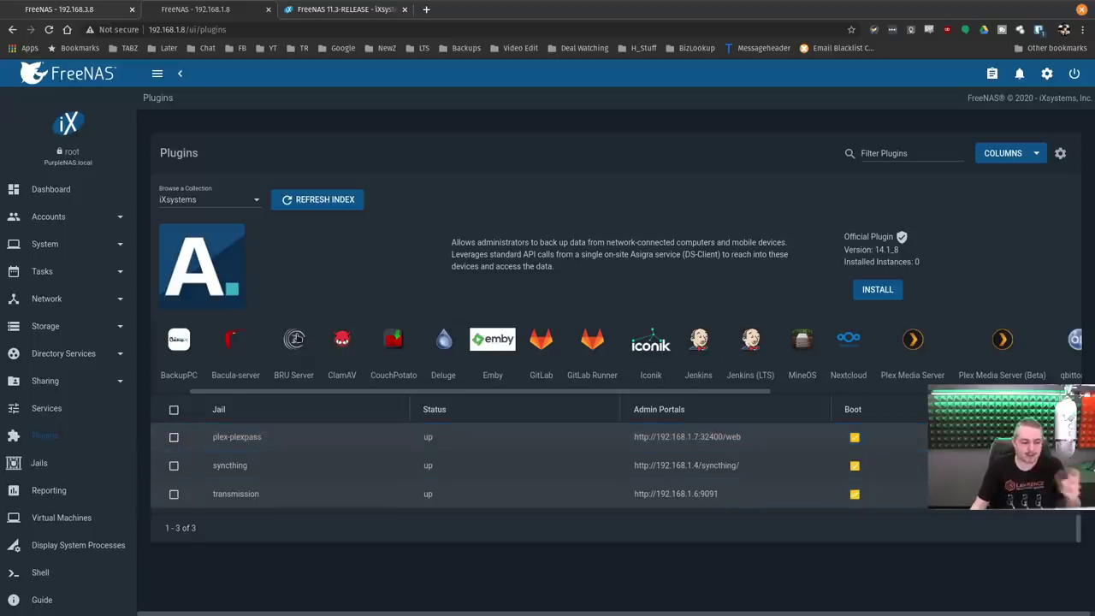
Step: Open the Jails page and inspect the details of the alcatraz and plex-plexpass jails, collapsing plex-plexpass again
click(85, 465)
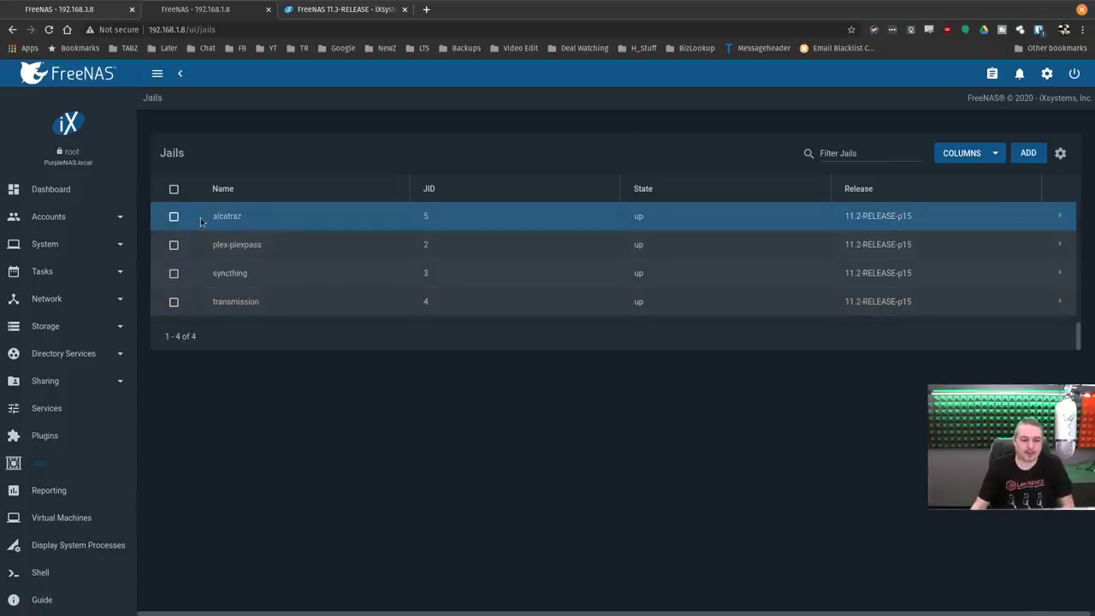
click(1060, 216)
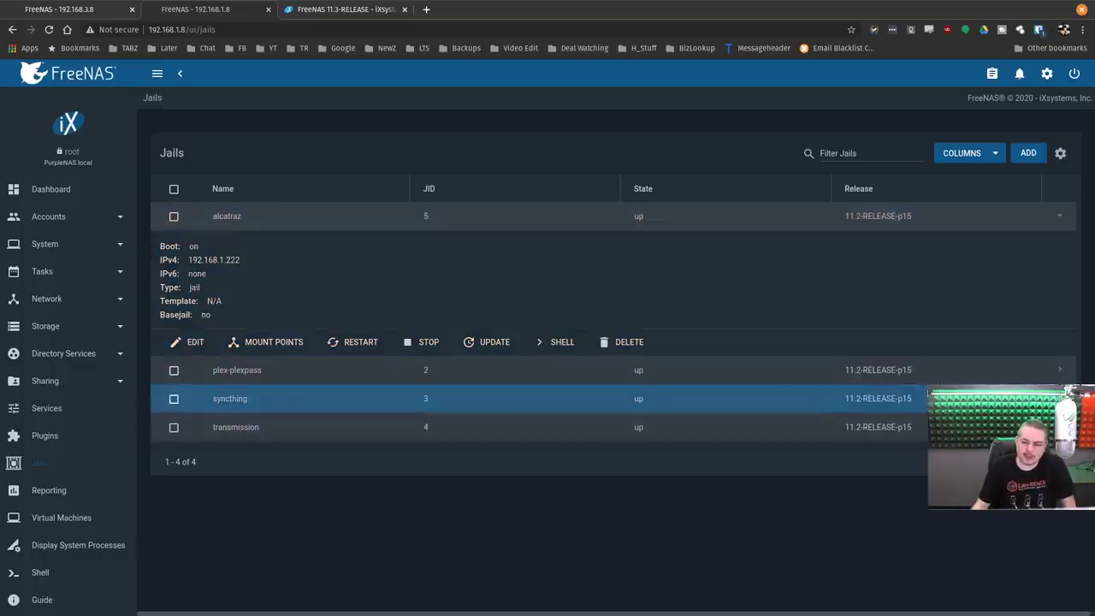
click(226, 371)
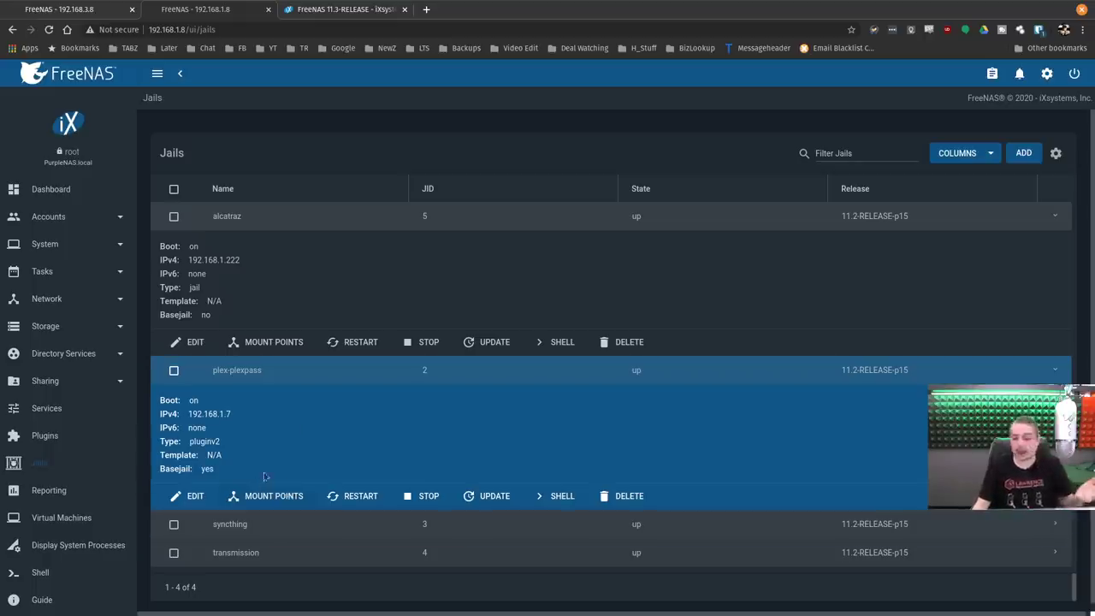
click(1056, 374)
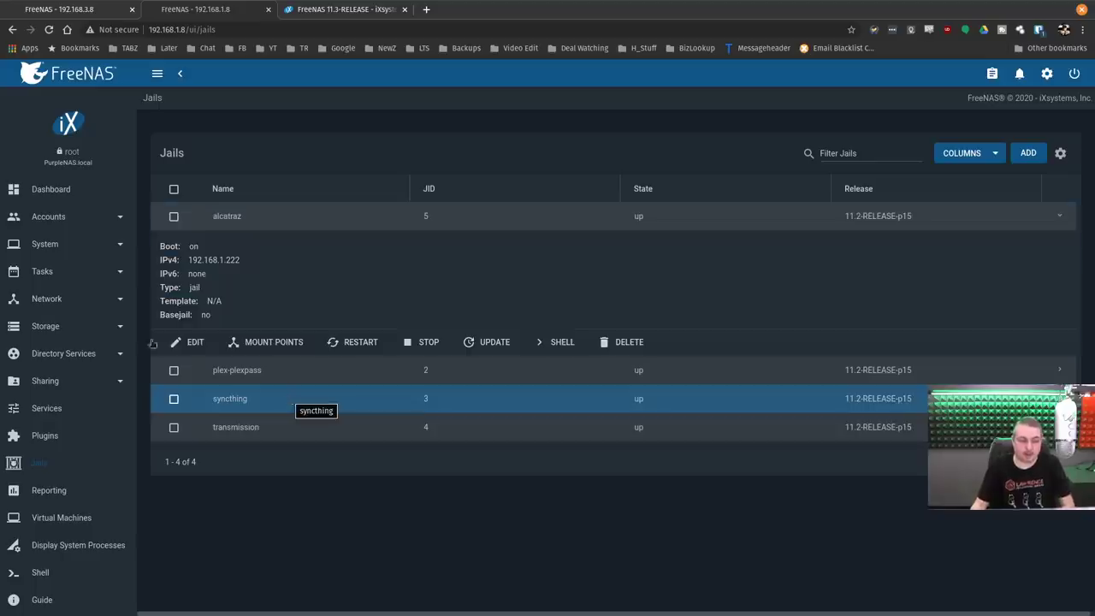
Step: Open the iSCSI block shares configuration and view its associated targets
click(52, 382)
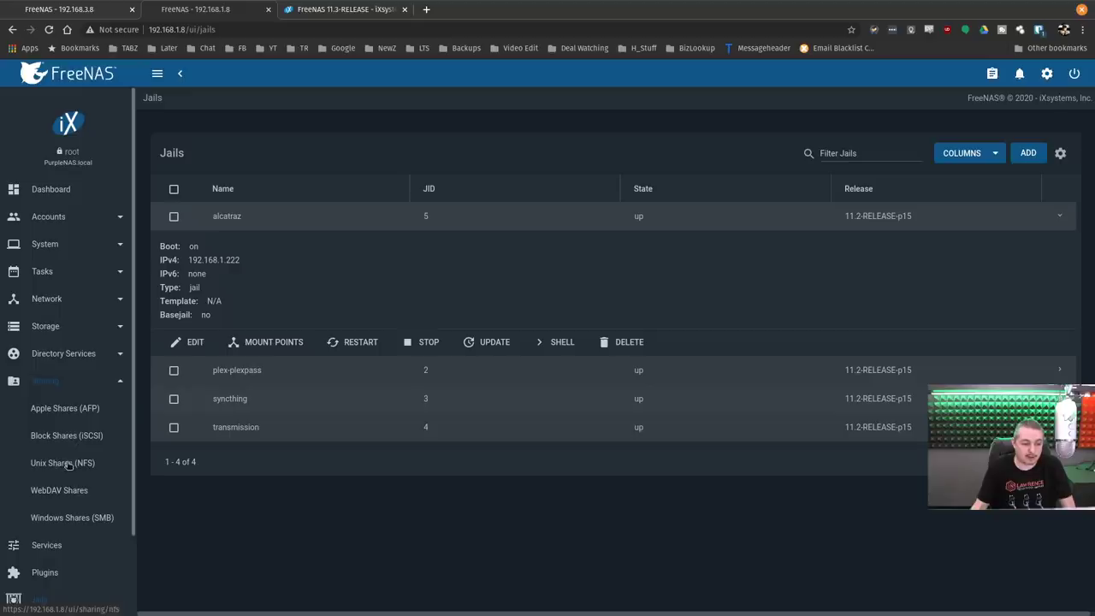
click(64, 435)
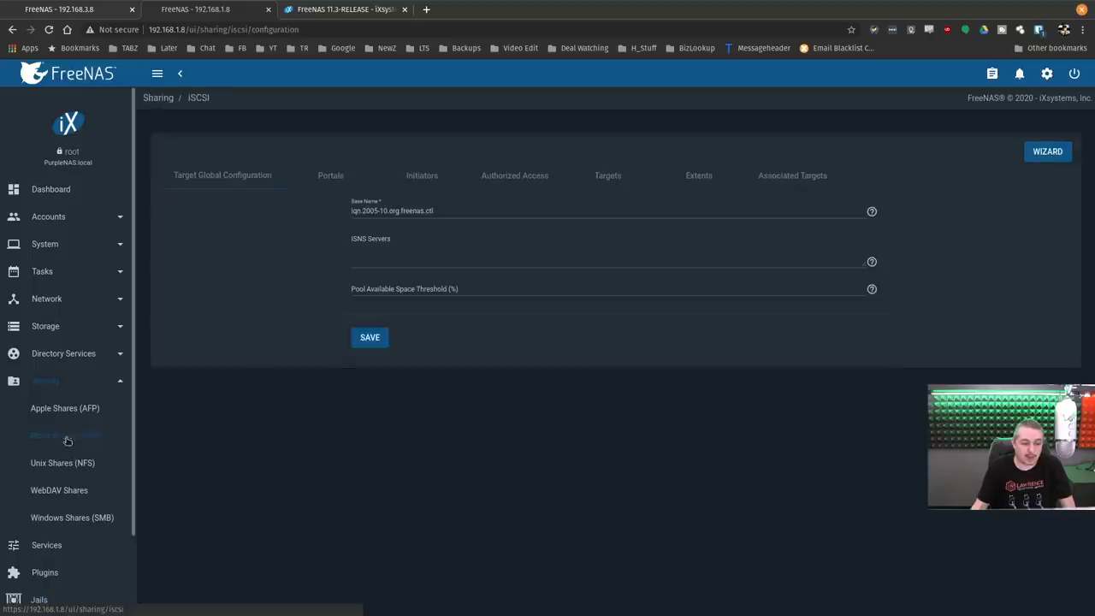
click(778, 176)
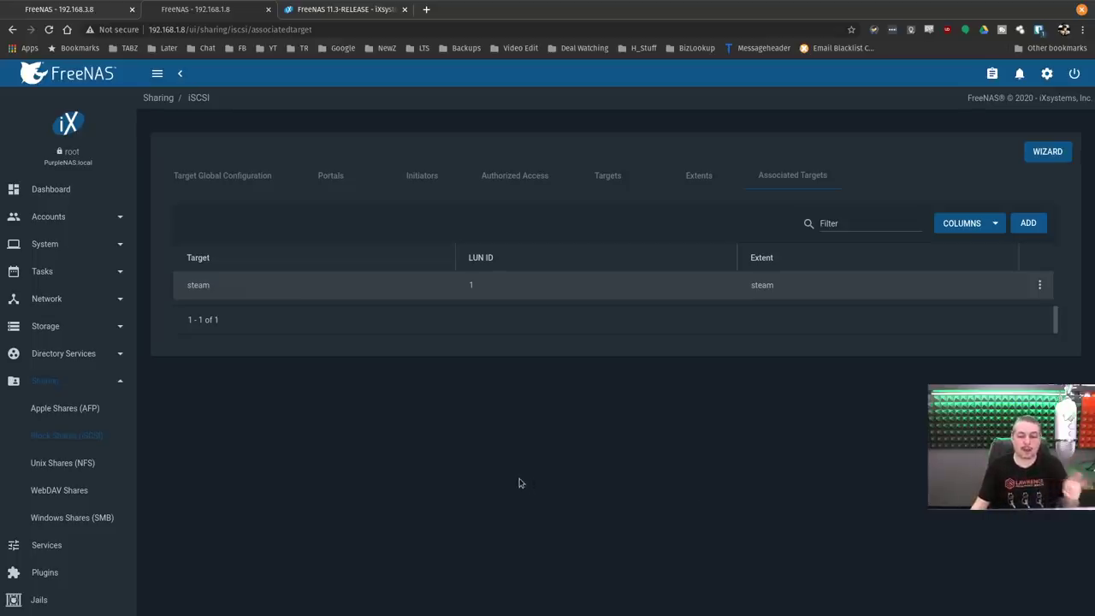
Step: Return to the dashboard and review the system, CPU, memory, pool and network interface cards
click(92, 190)
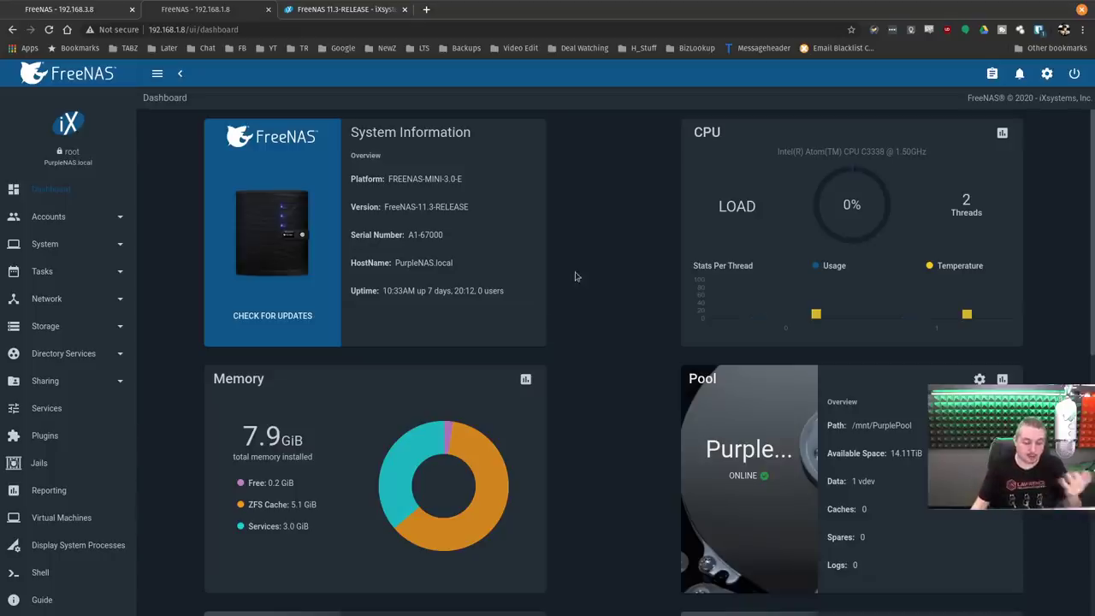
scroll(582, 283, down, 1)
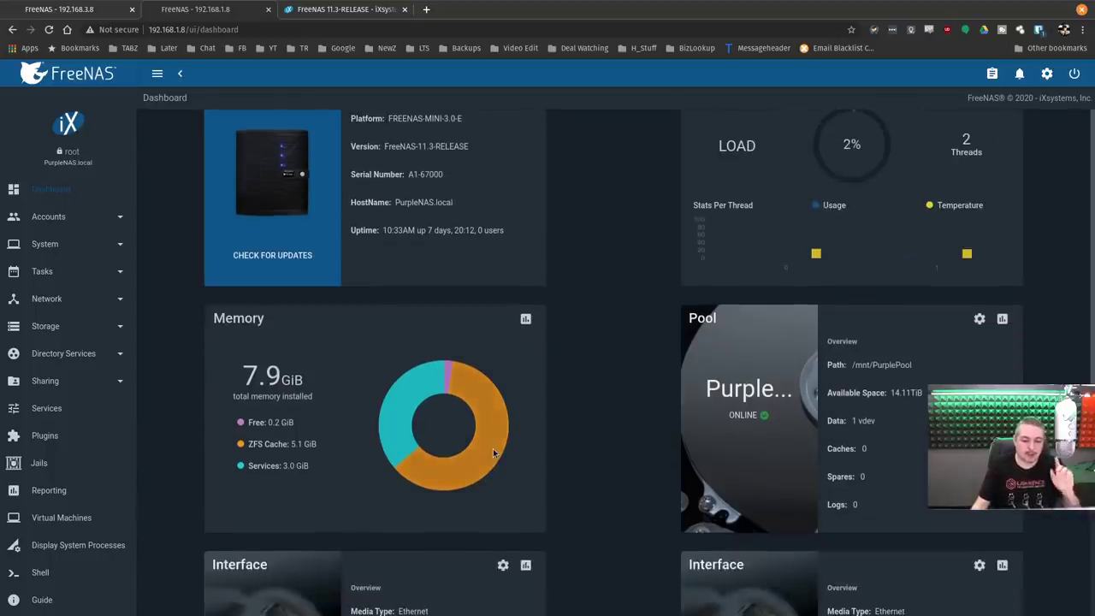
scroll(530, 318, up, 1)
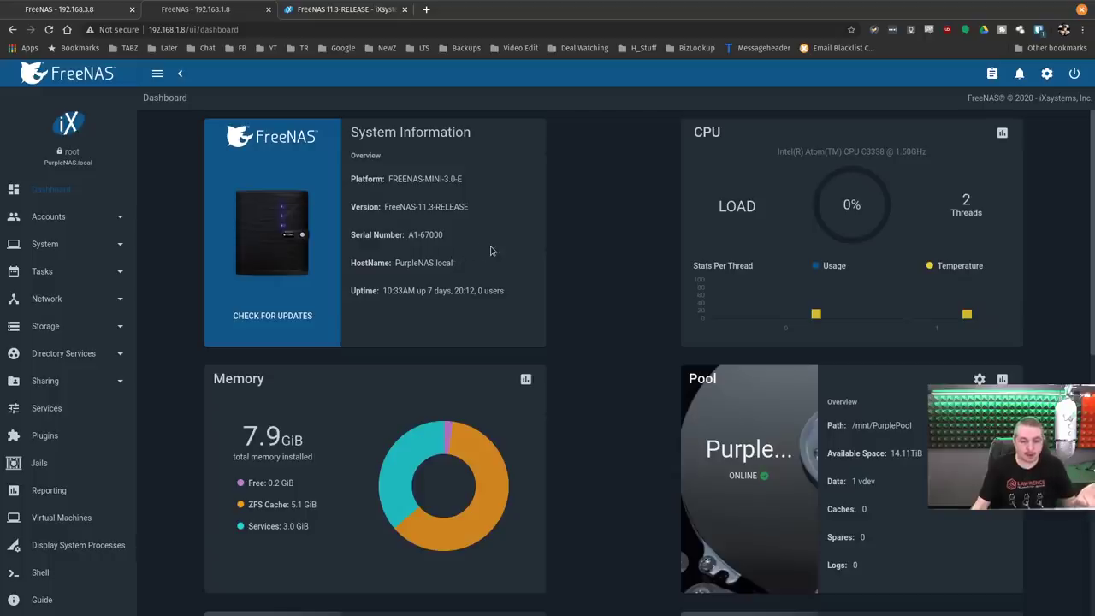
scroll(583, 233, down, 2)
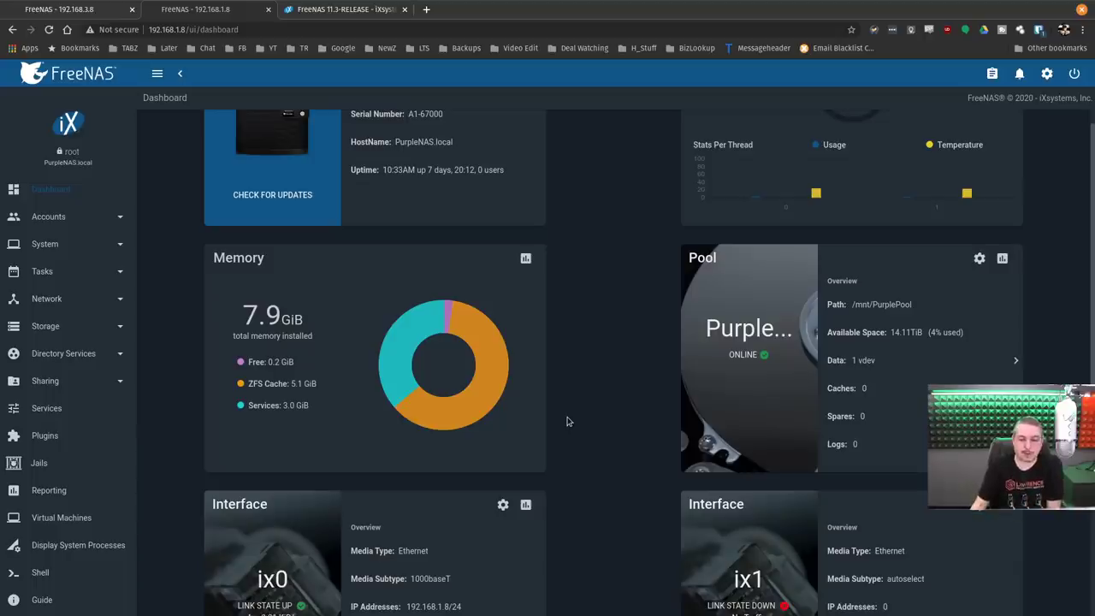
Step: Switch to the DozerFreenas system's dashboard and review its memory card, highlighting the total installed memory
scroll(566, 420, up, 2)
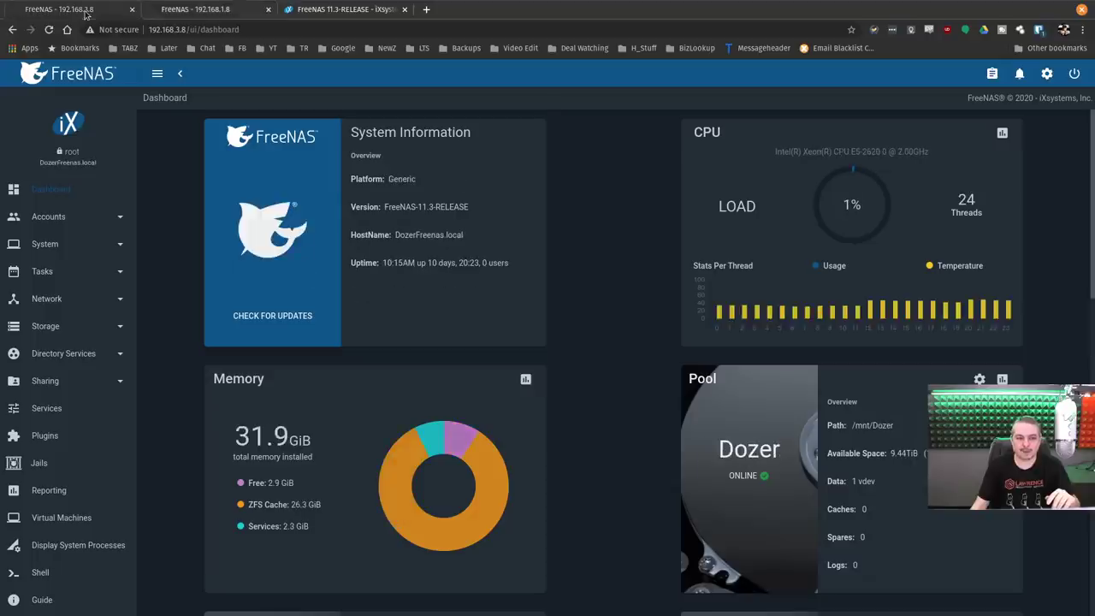
key(ctrl+shift+Tab)
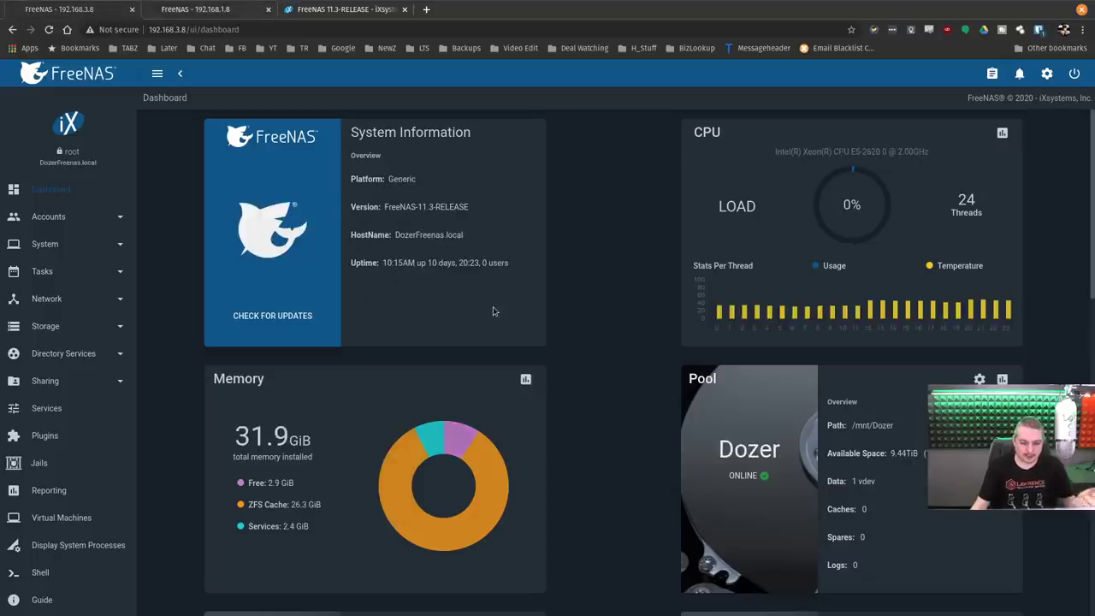
scroll(506, 291, down, 3)
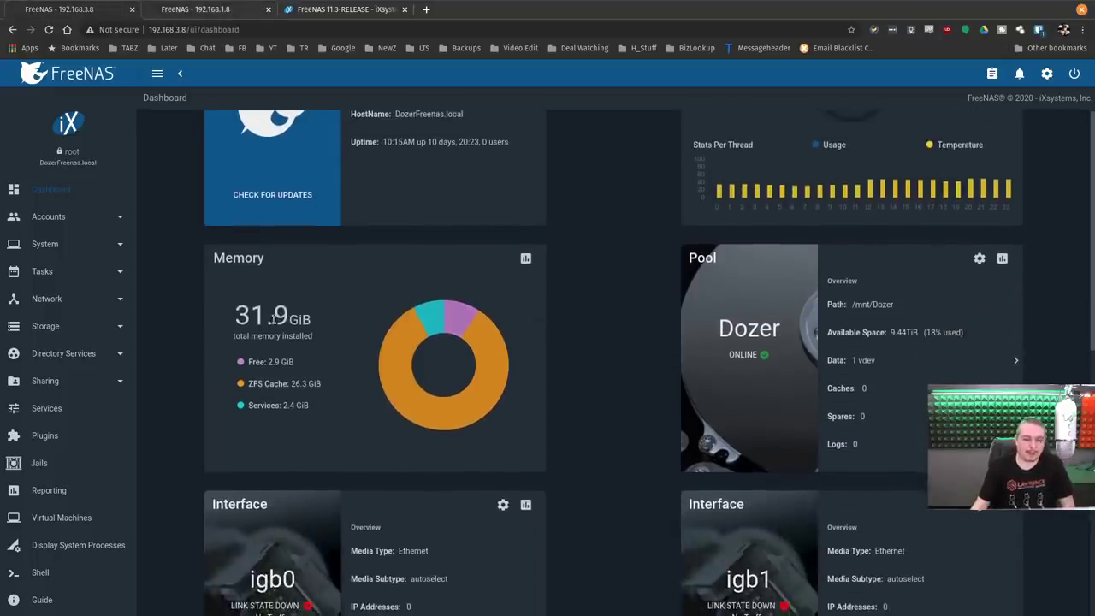
drag(236, 314, 288, 314)
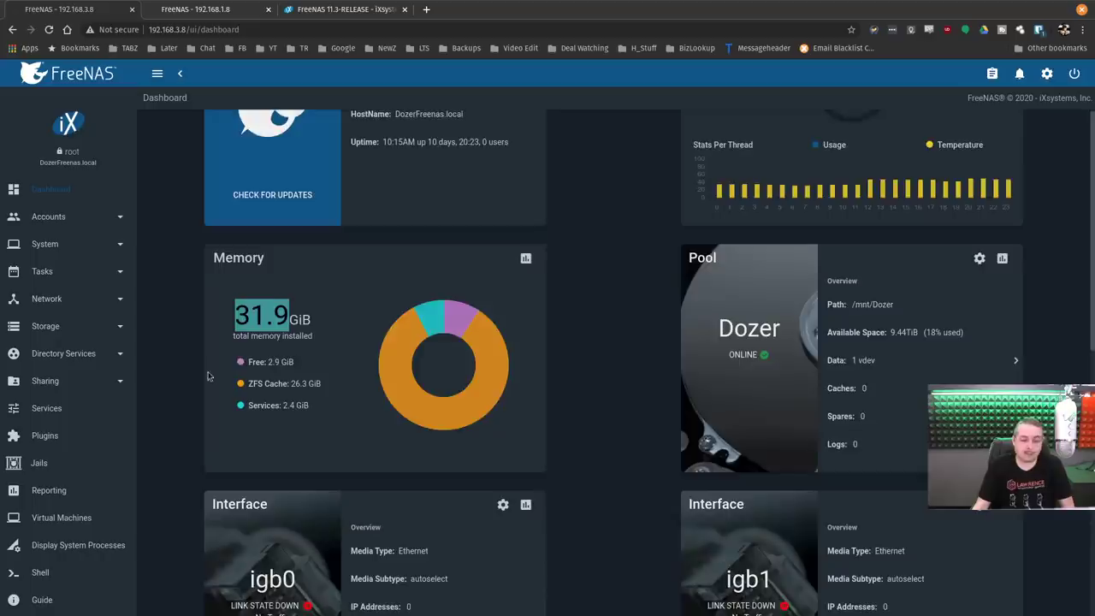
scroll(211, 377, down, 2)
Step: Open the Plugins page, browse the Community collection and refresh the plugin index
click(80, 434)
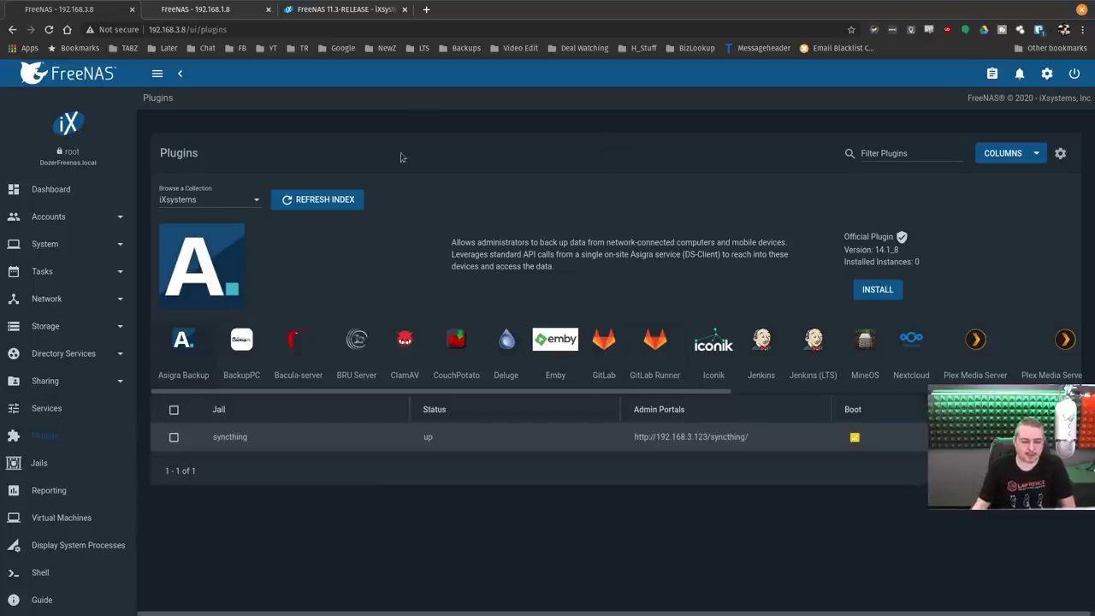
click(236, 199)
click(181, 223)
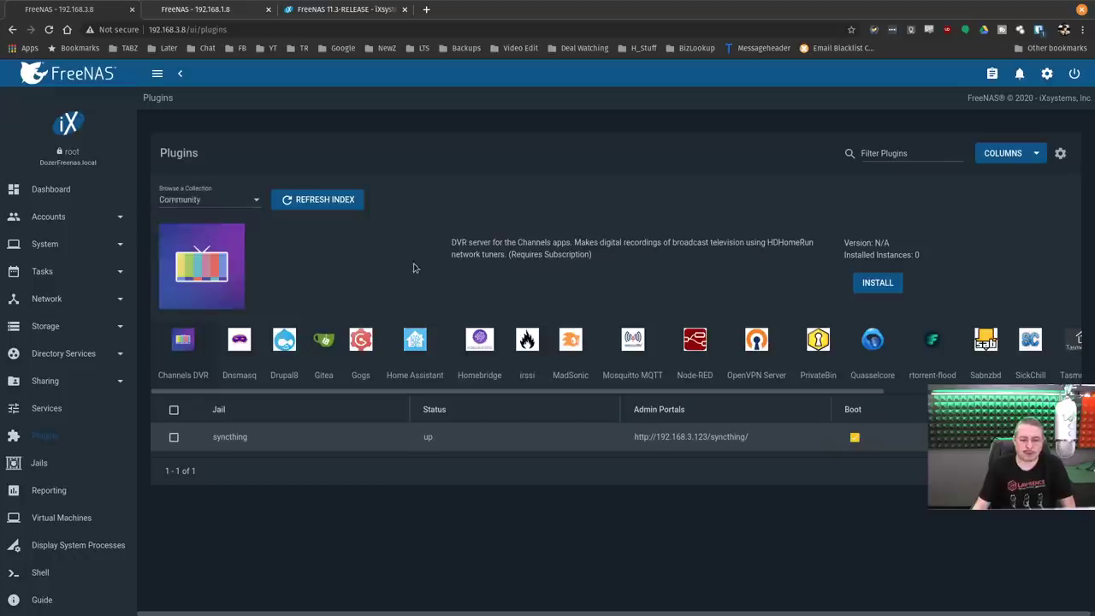
click(331, 197)
Step: Return to the dashboard, highlight the CPU model and open the status of the Dozer pool
click(53, 189)
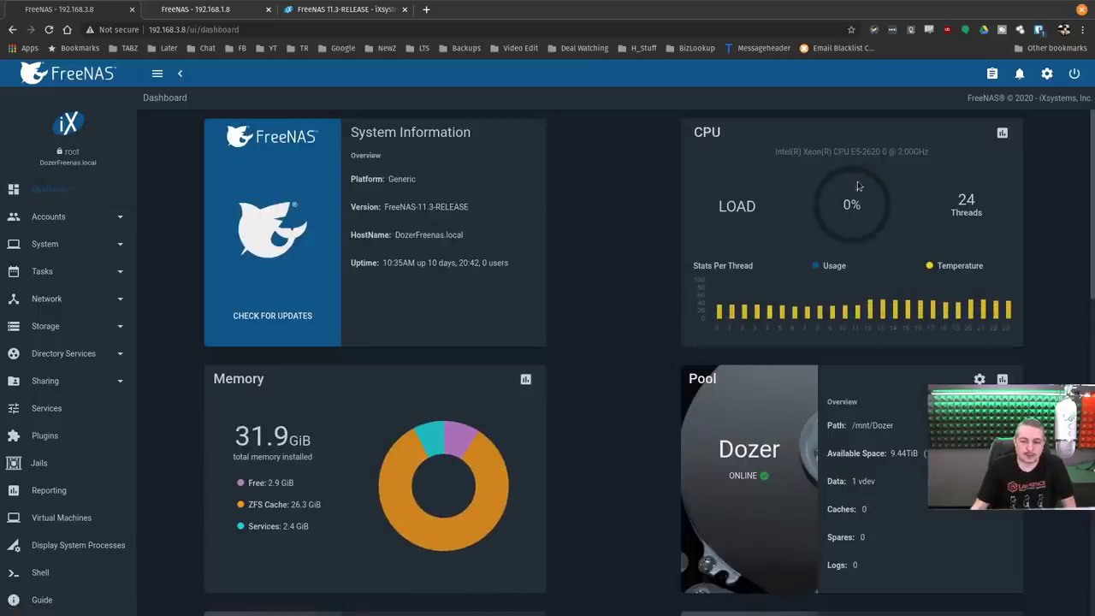
triple_click(842, 151)
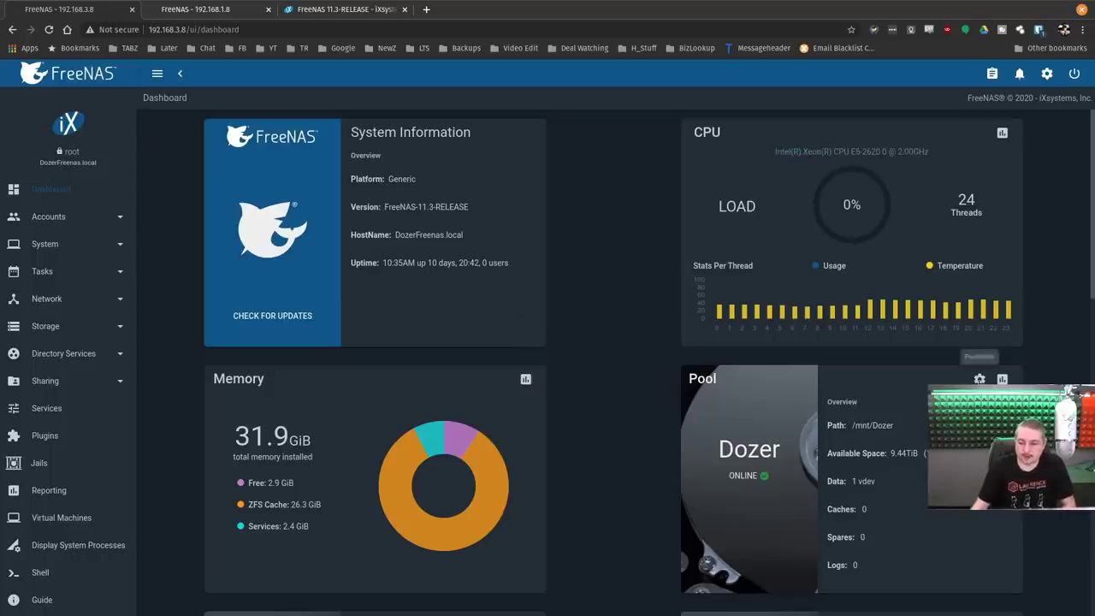
click(979, 378)
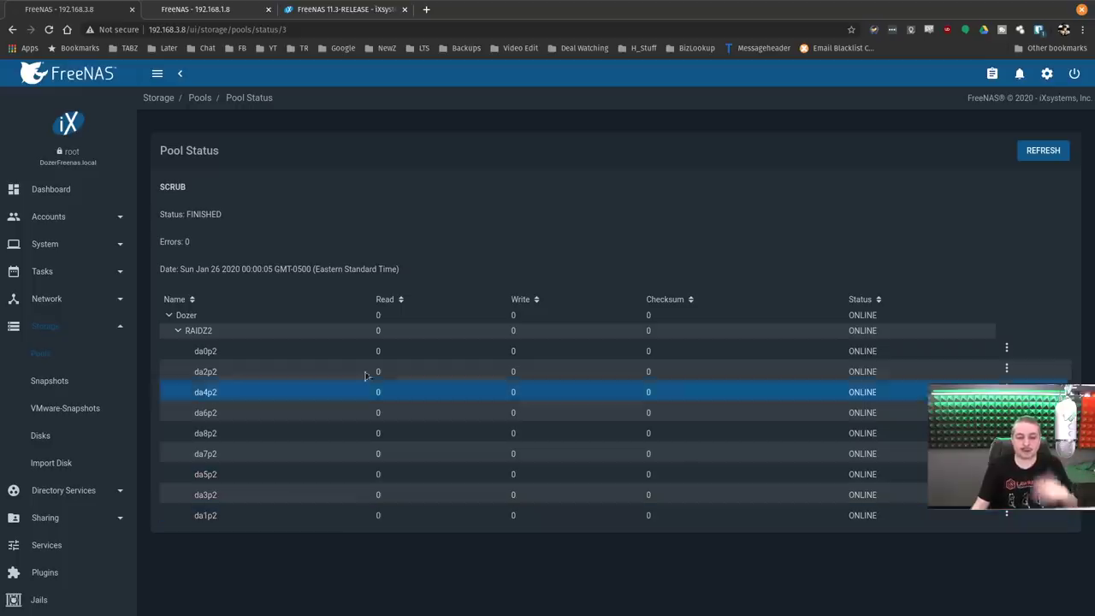
Step: Go back to the dashboard, review the interface cards and view the VLANs on cxgb0, returning to its overview
click(53, 189)
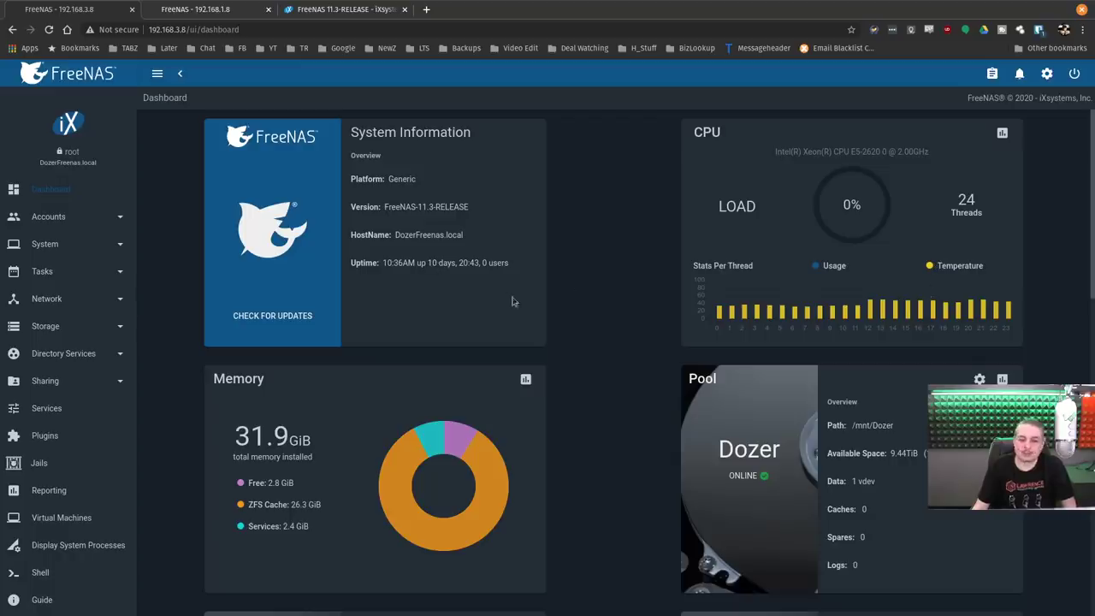
scroll(628, 361, down, 4)
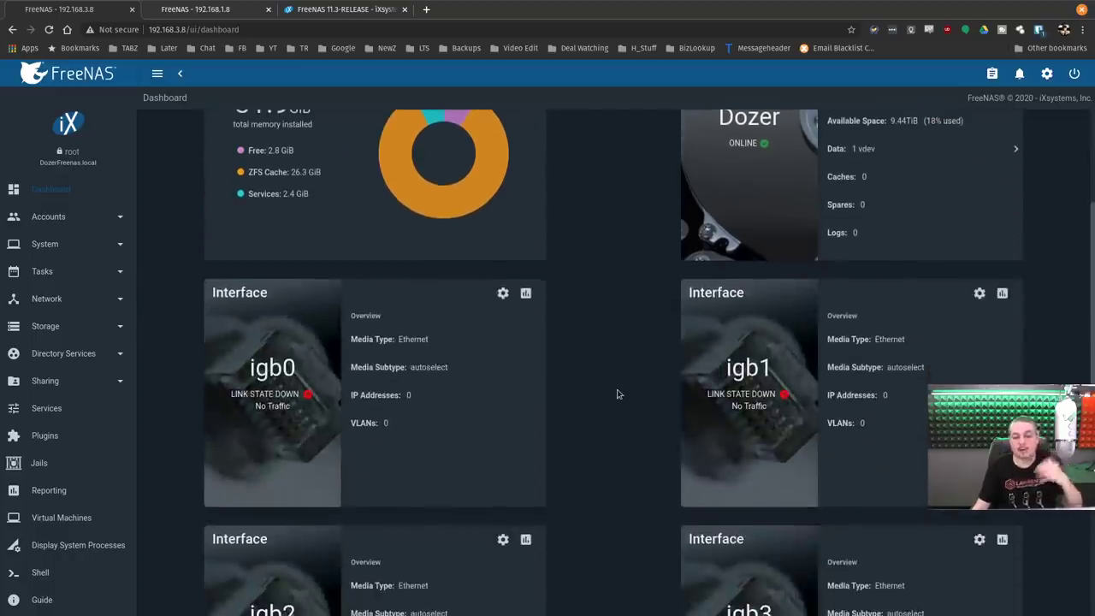
scroll(611, 419, down, 4)
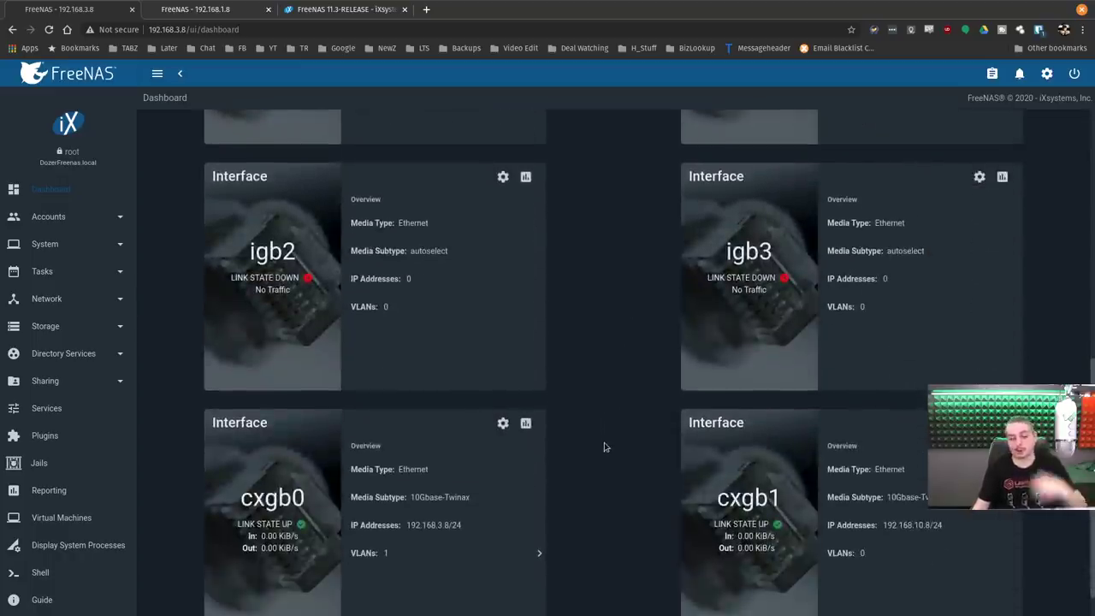
scroll(604, 445, down, 1)
click(538, 511)
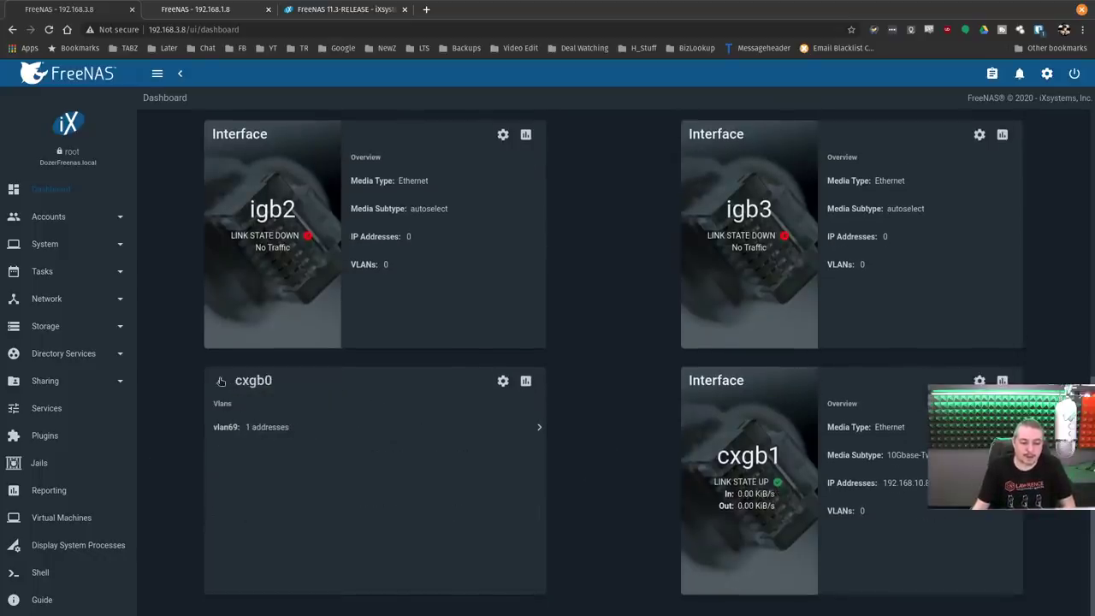
click(220, 379)
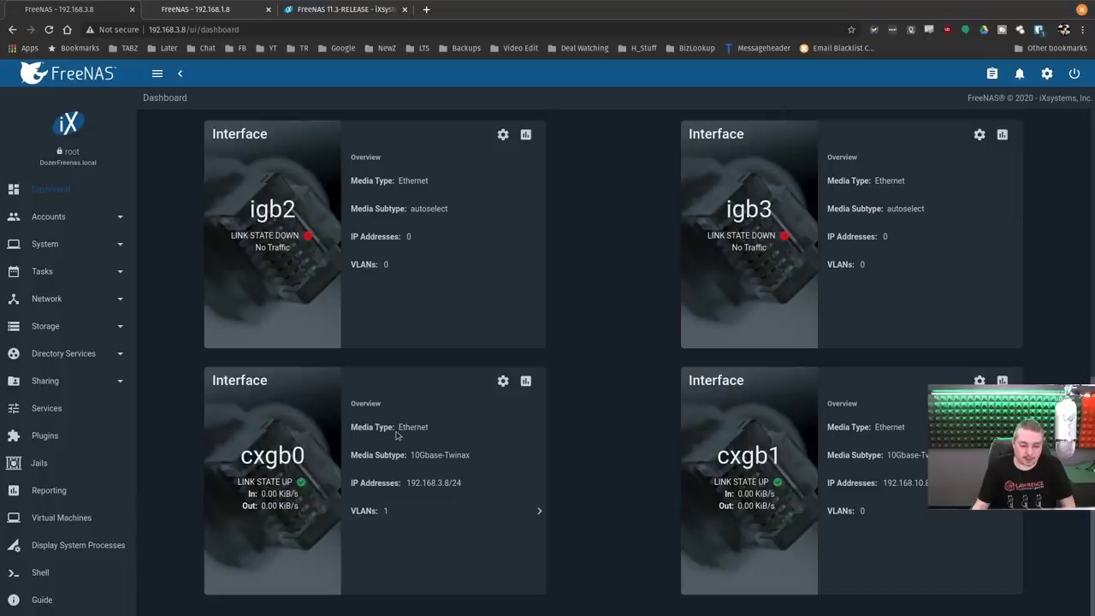
Step: Compare the cxgb1 and cxgb0 interface cards by highlighting their names, and check the cxgb0 VLAN list again
double_click(741, 454)
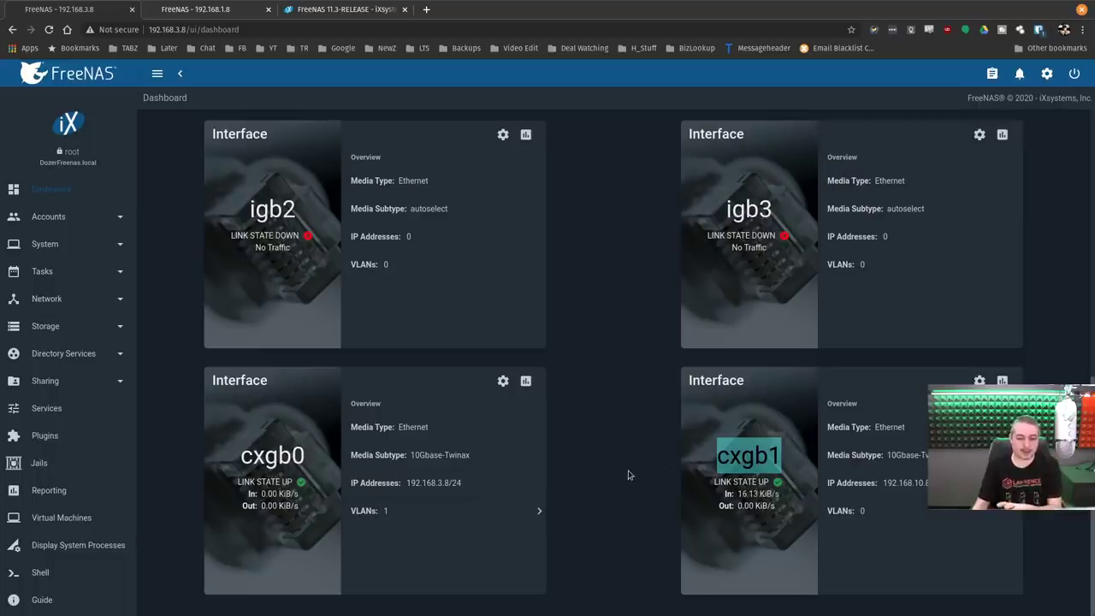
double_click(254, 457)
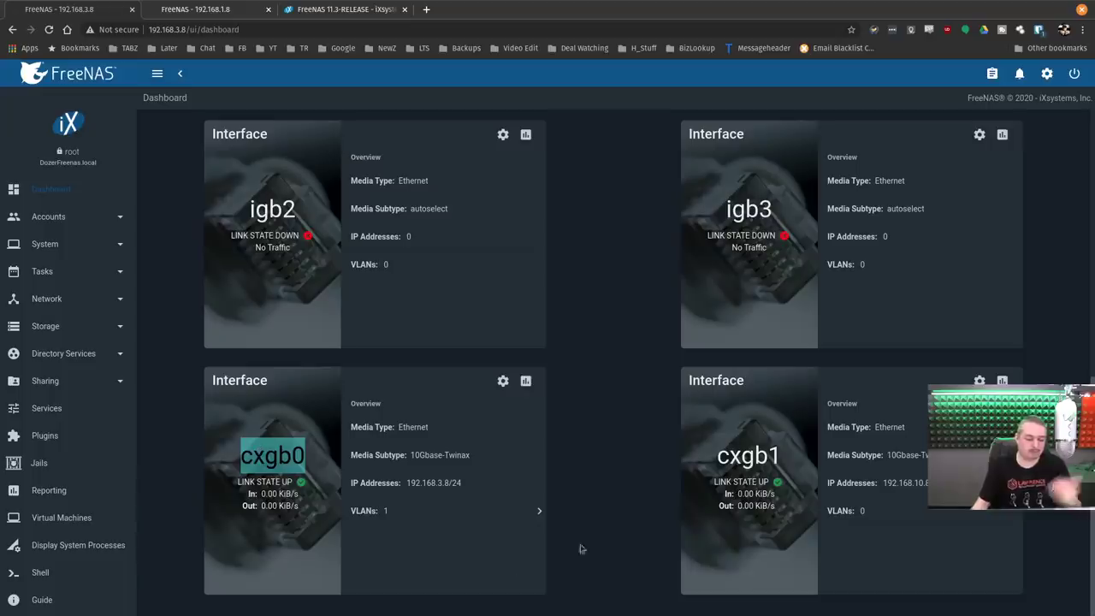
click(514, 513)
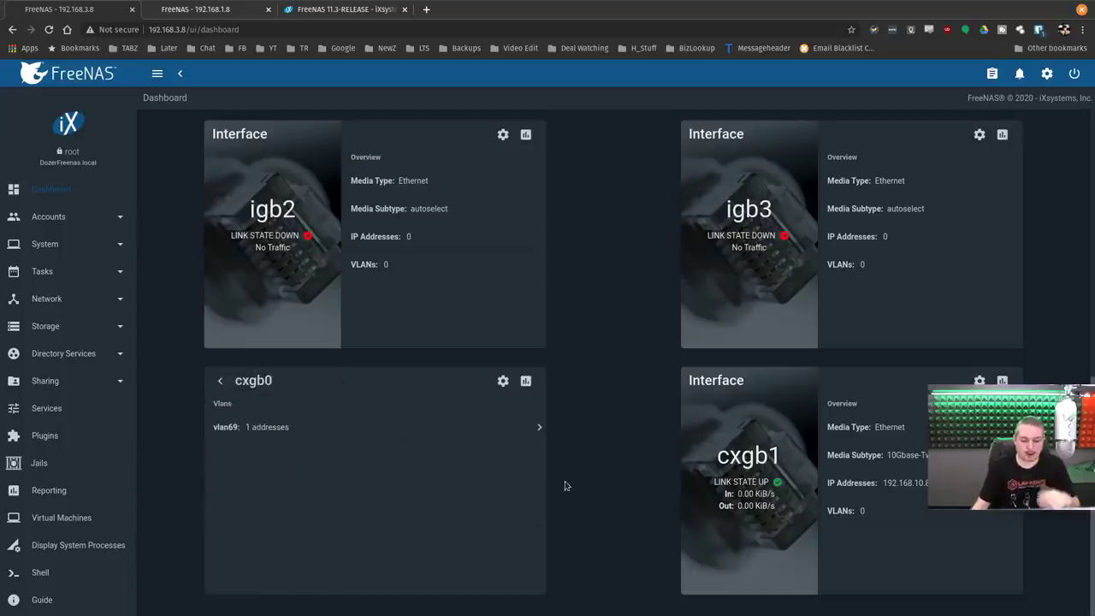
click(222, 381)
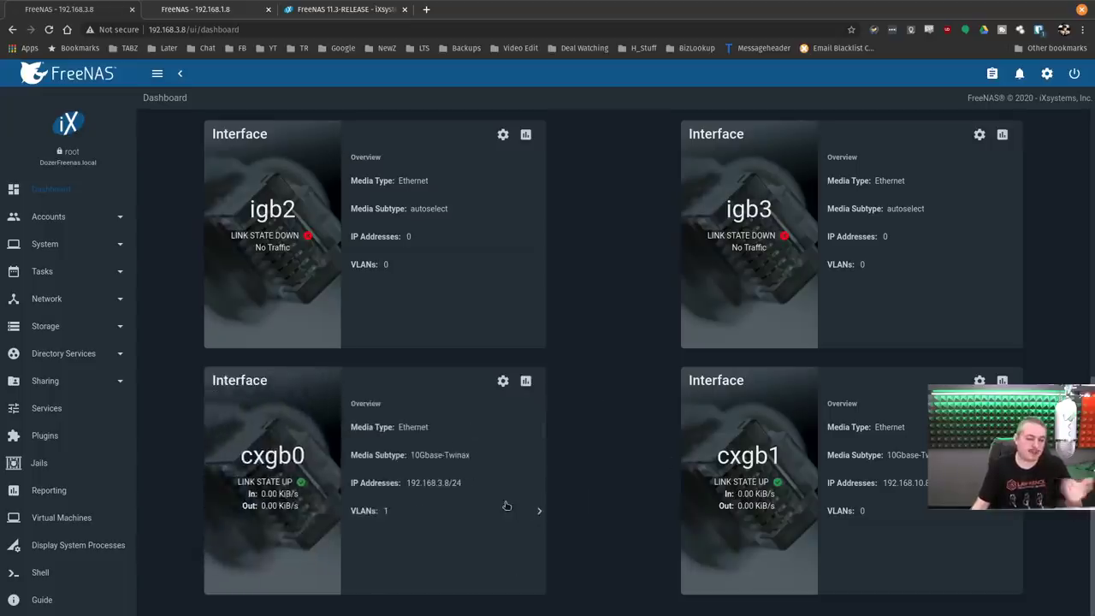
scroll(193, 345, up, 9)
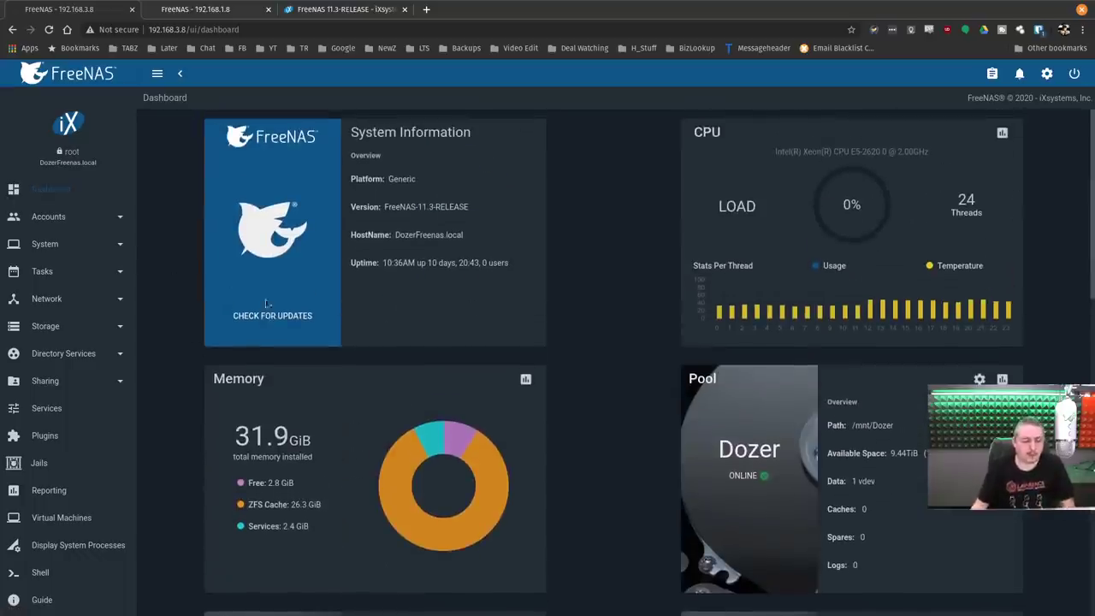
Step: Look through the Storage and Sharing options, and visit the Services, Plugins and Jails pages
click(76, 334)
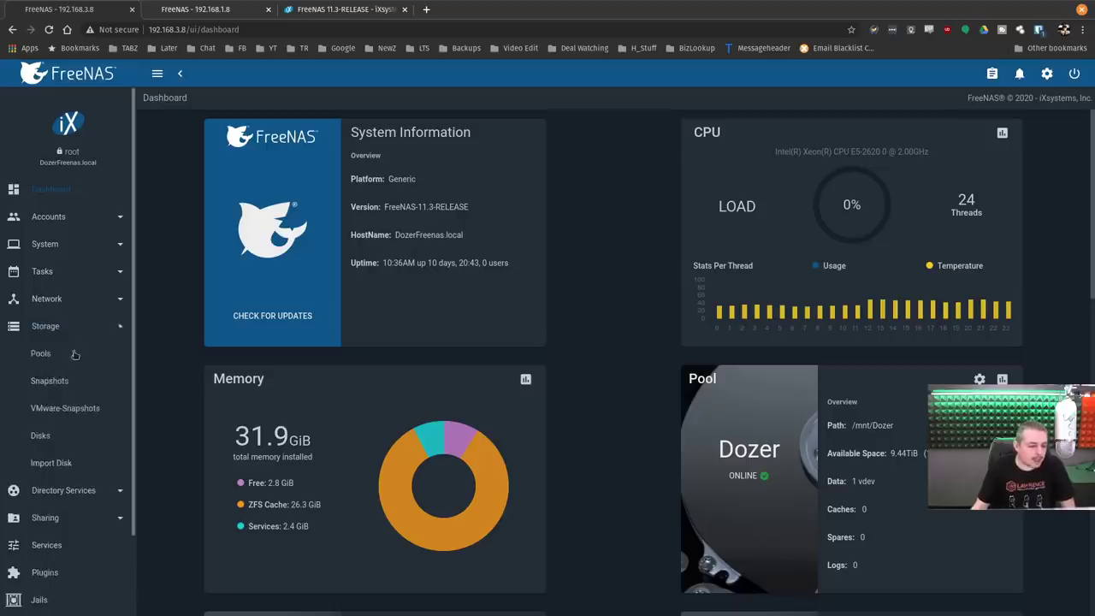
click(76, 327)
click(75, 380)
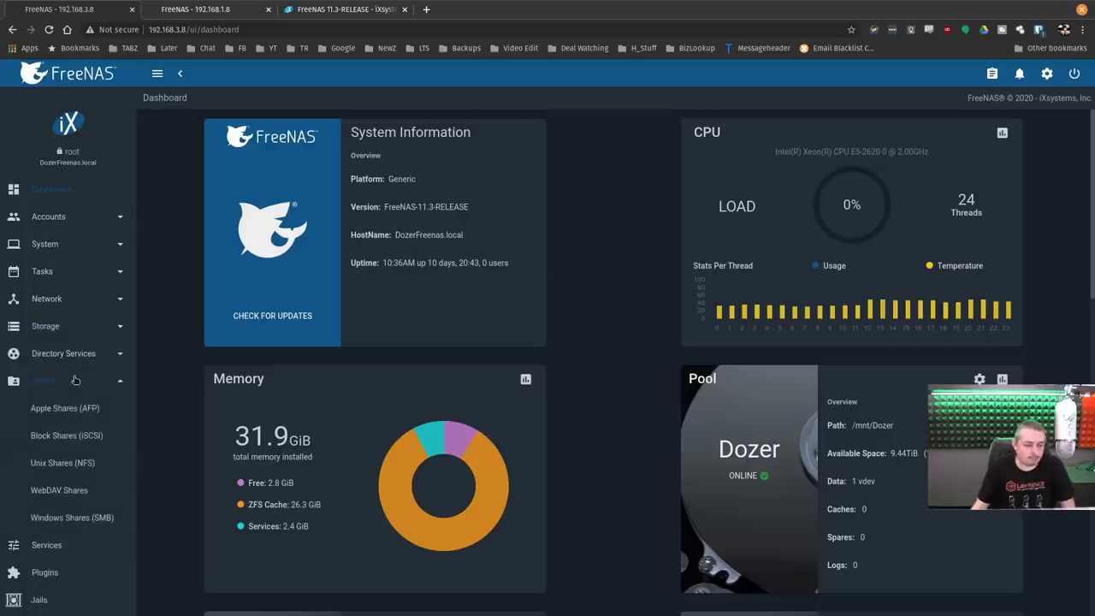
scroll(80, 449, down, 2)
click(73, 434)
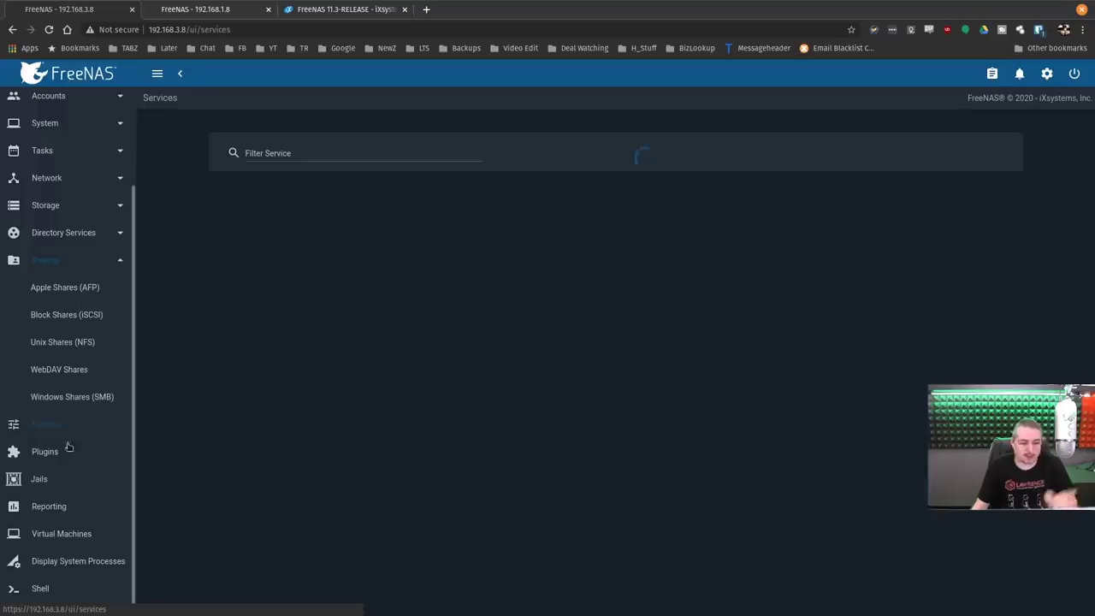
click(67, 450)
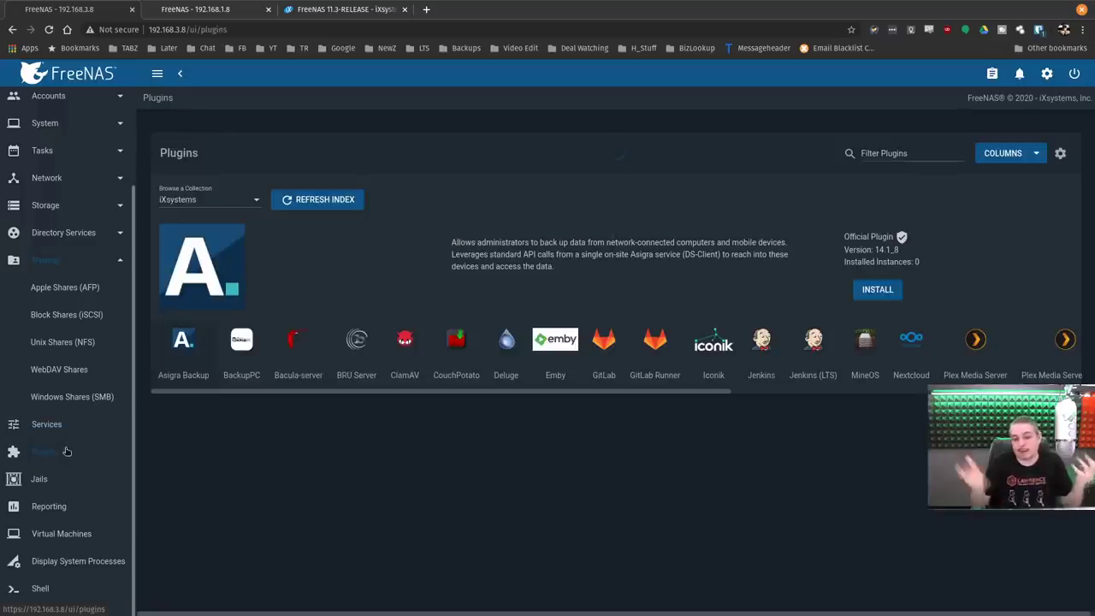
click(68, 474)
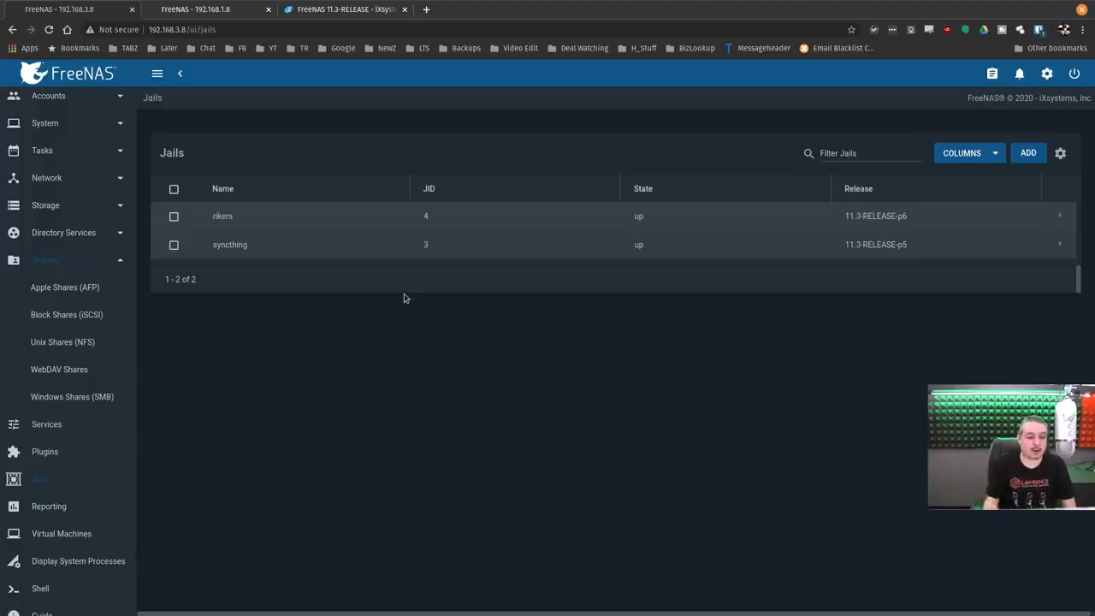
Step: Return to the dashboard and look over all cards down to the cxgb0 and cxgb1 interfaces
scroll(101, 137, up, 3)
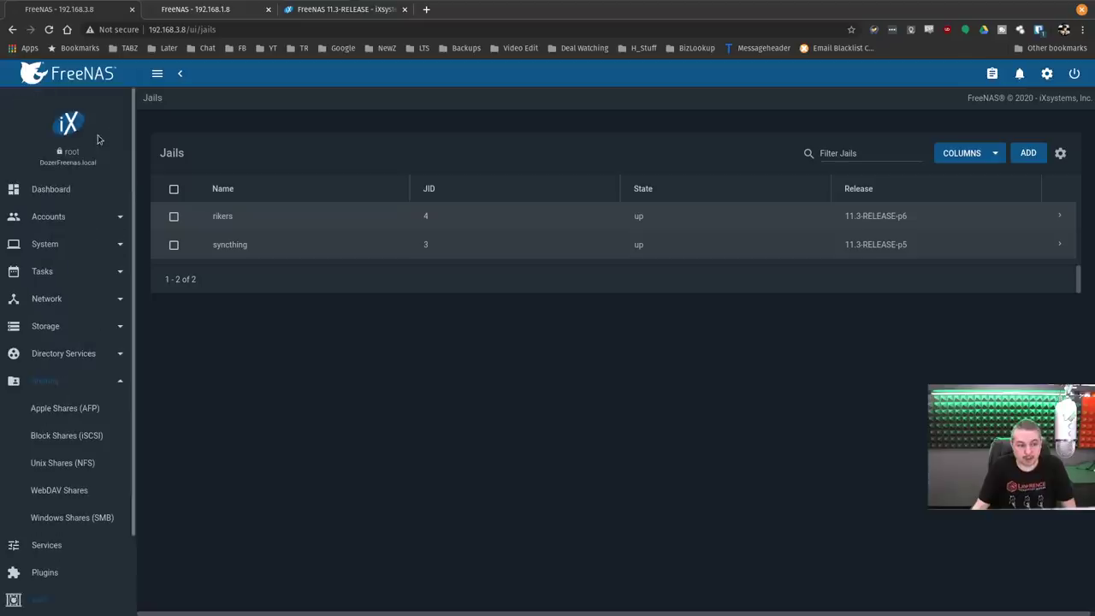
click(71, 188)
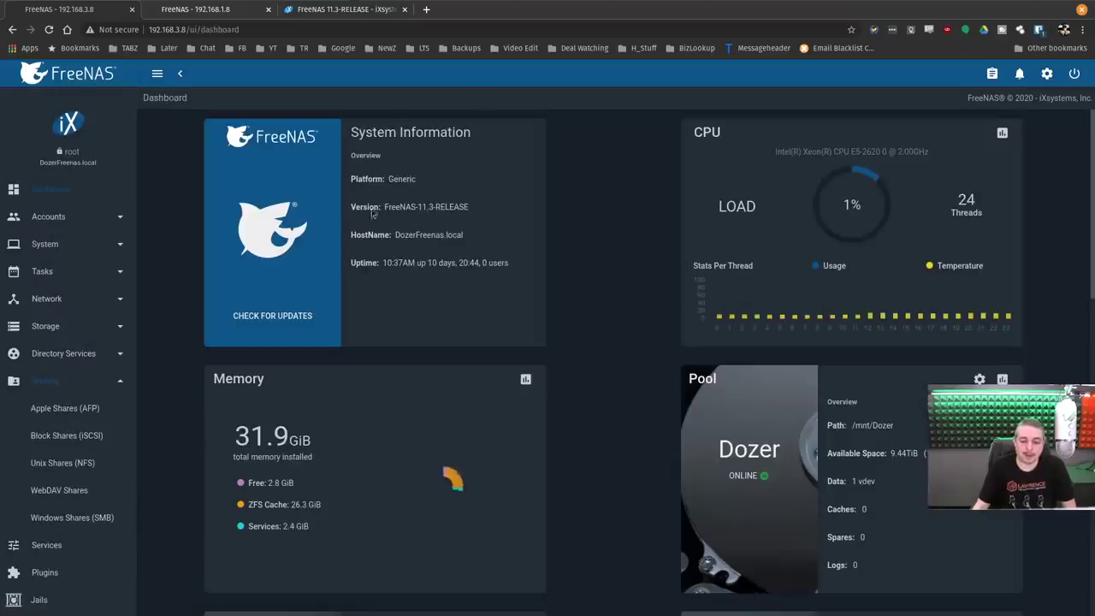
scroll(648, 351, down, 1)
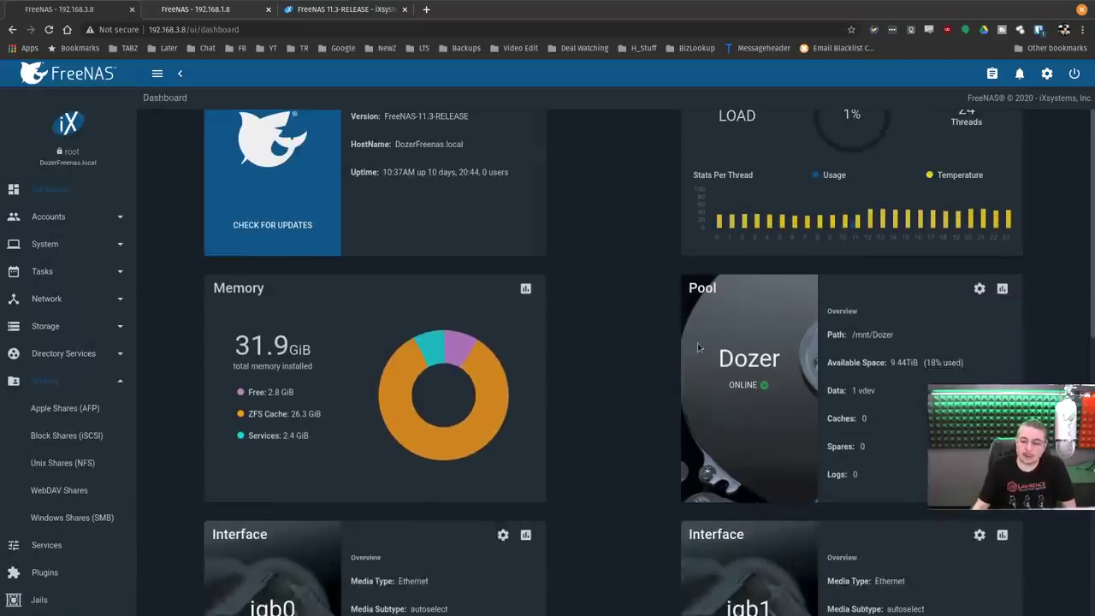
scroll(684, 323, down, 7)
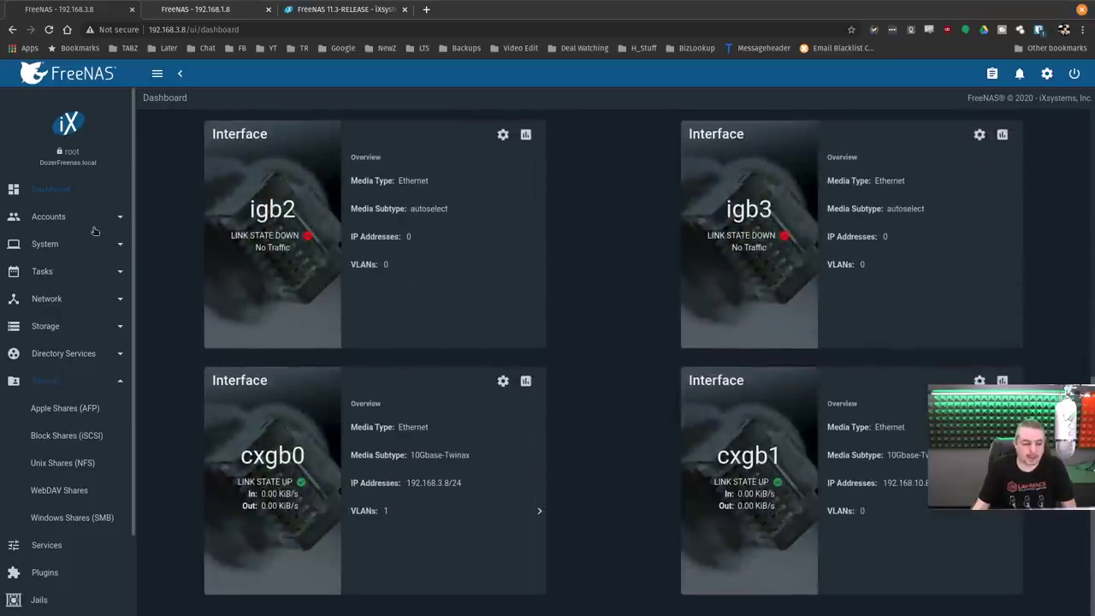
Step: Review the Network Summary and the network's Global Configuration, ending back on the summary
click(61, 301)
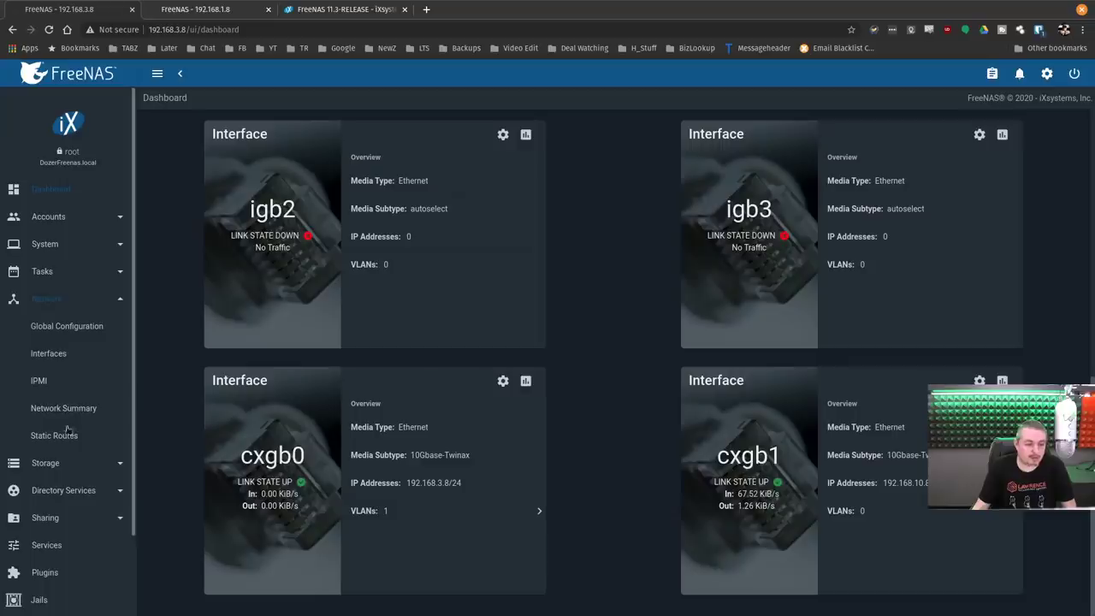
click(71, 419)
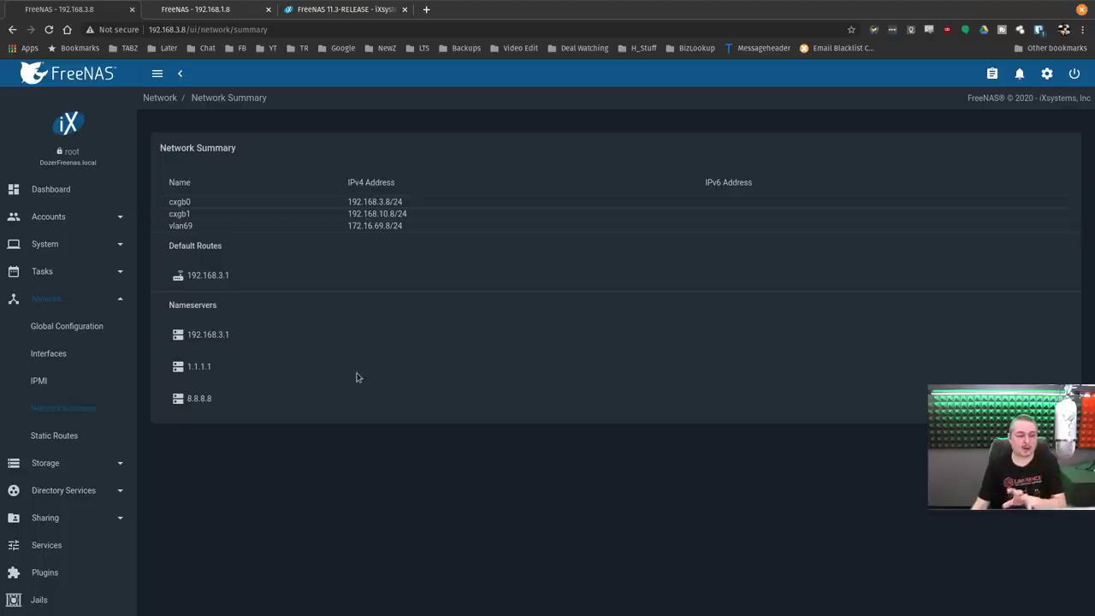
click(70, 334)
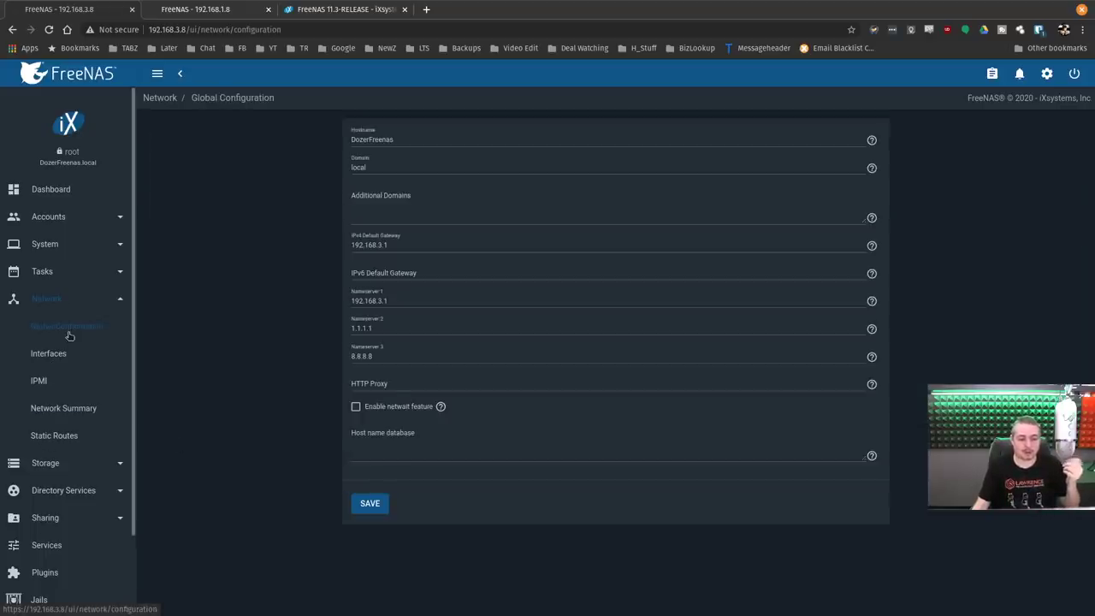
scroll(70, 335, down, 1)
click(65, 383)
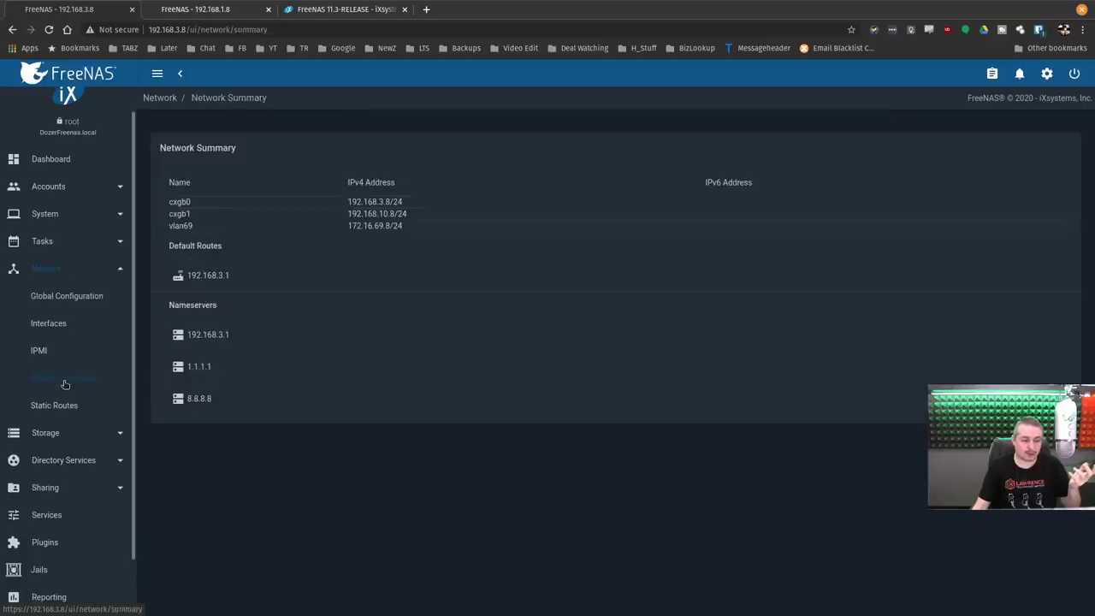
Step: Open the network Interfaces list and expand the details of vlan69
click(44, 329)
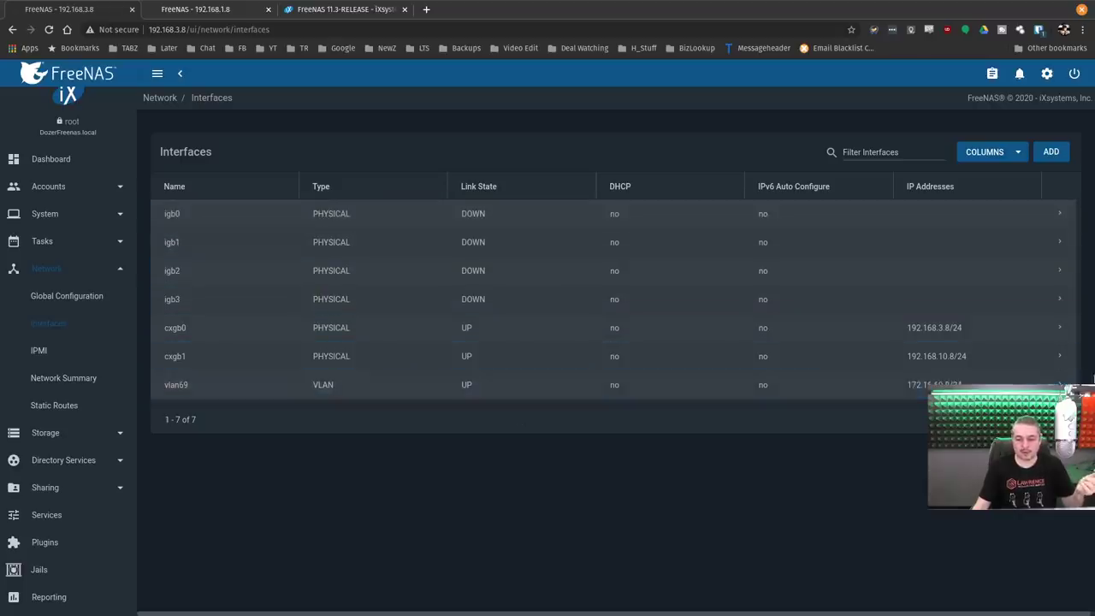
click(1057, 385)
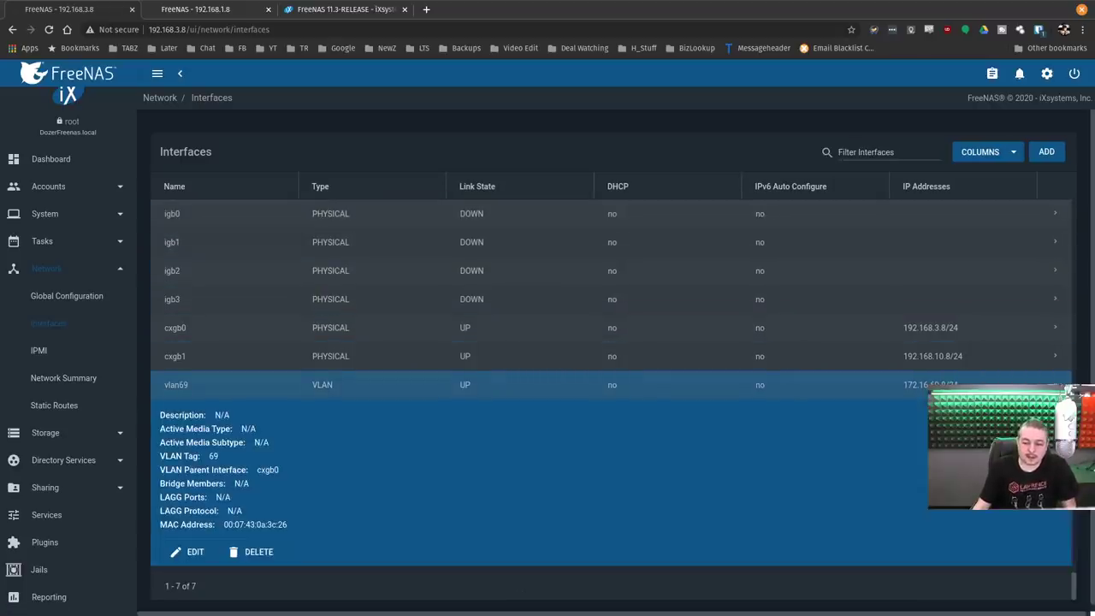
click(1057, 385)
click(1057, 386)
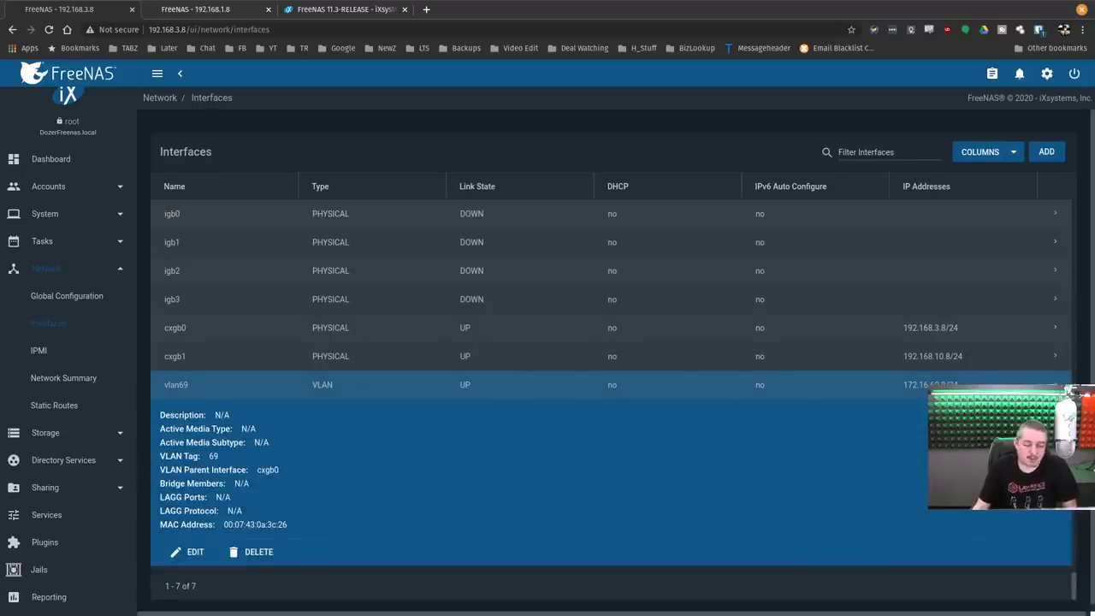
Step: Collapse the vlan69 details, switch to the FreeNAS system at 192.168.1.8 and open its storage Pools page
click(1057, 385)
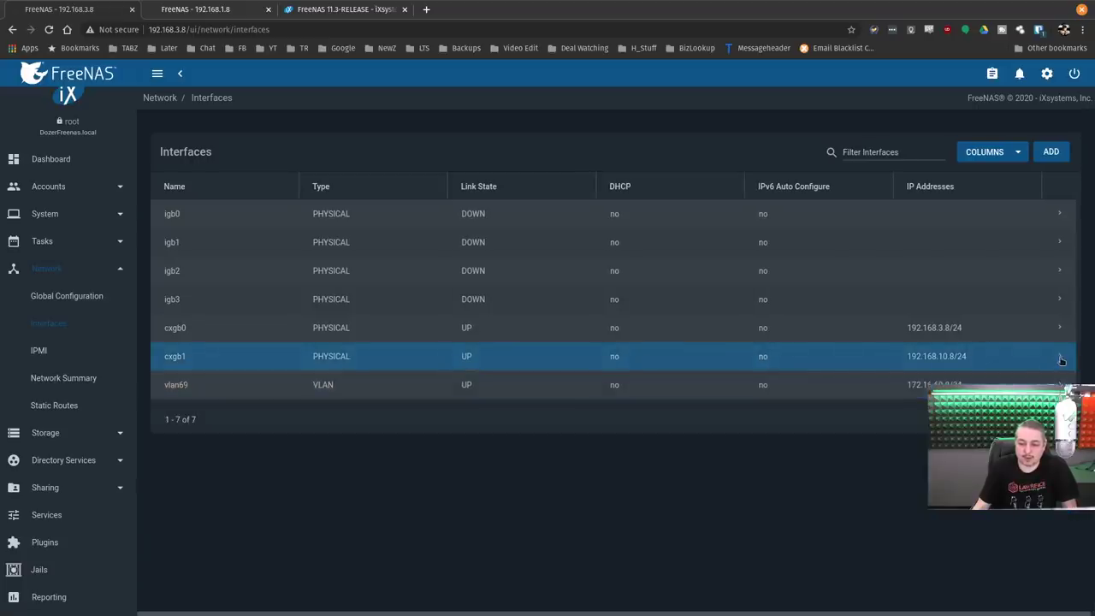
click(1061, 359)
click(199, 9)
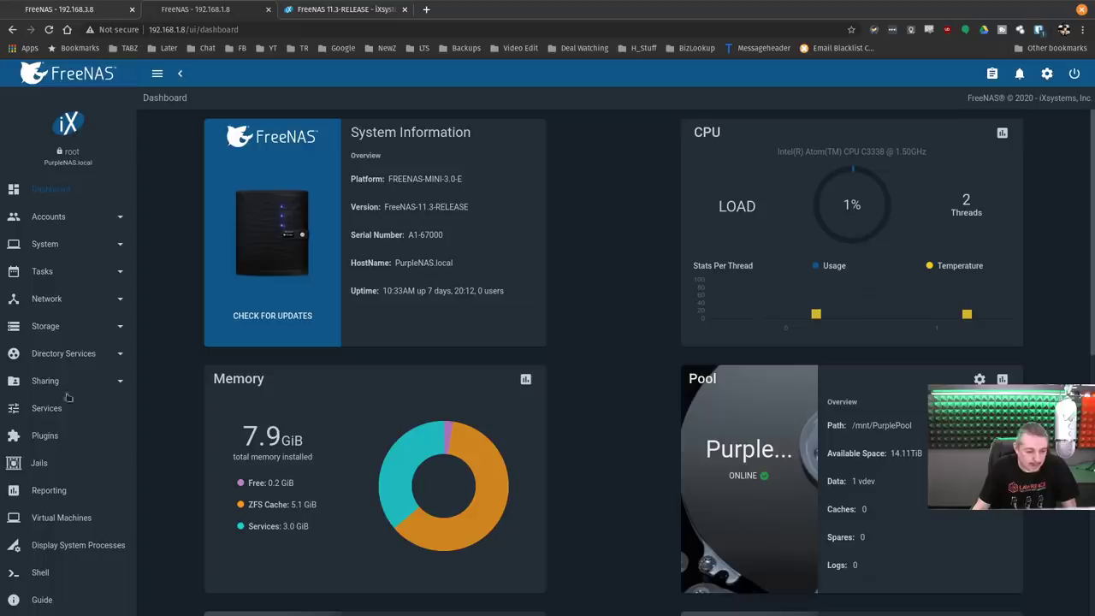
click(59, 332)
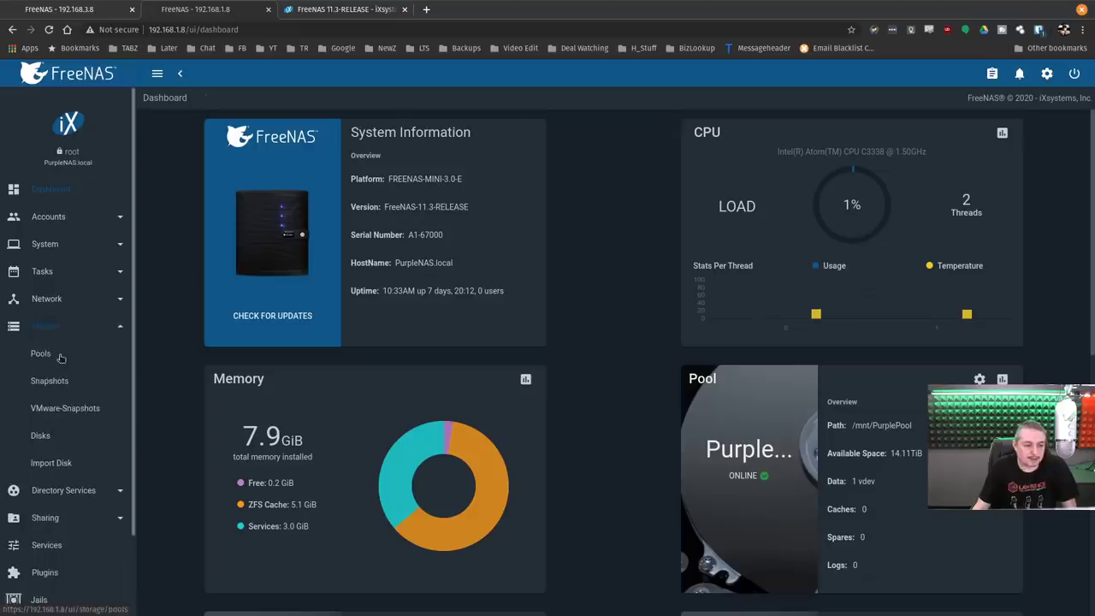
click(41, 354)
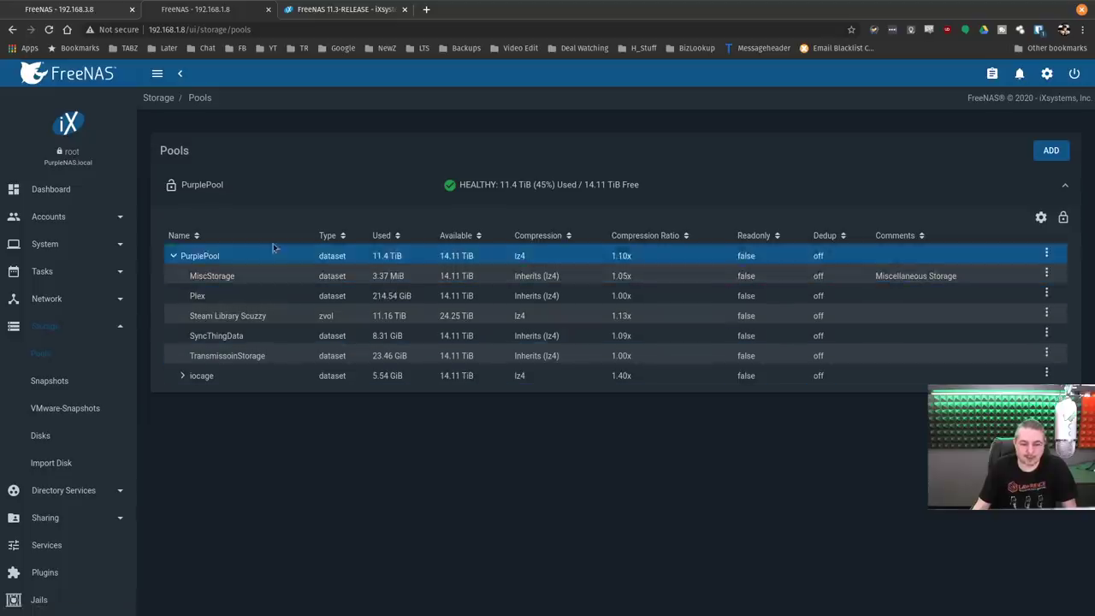
Step: Open the storage Snapshots list and check the details of the Steam Library Scuzzy snapshot auto-20200124.0519-1w
click(68, 388)
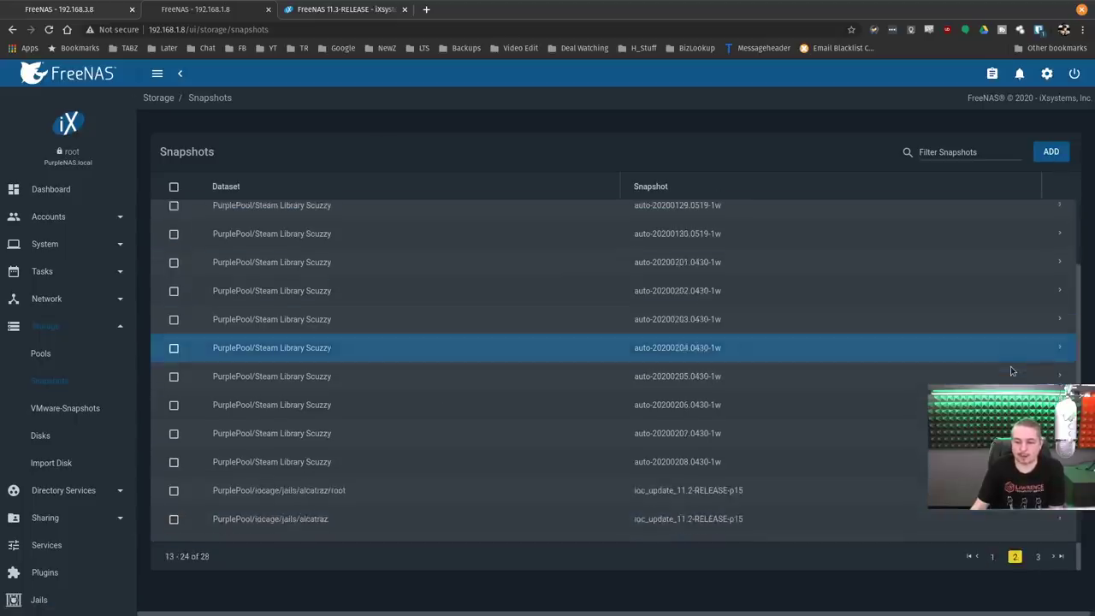
click(1057, 216)
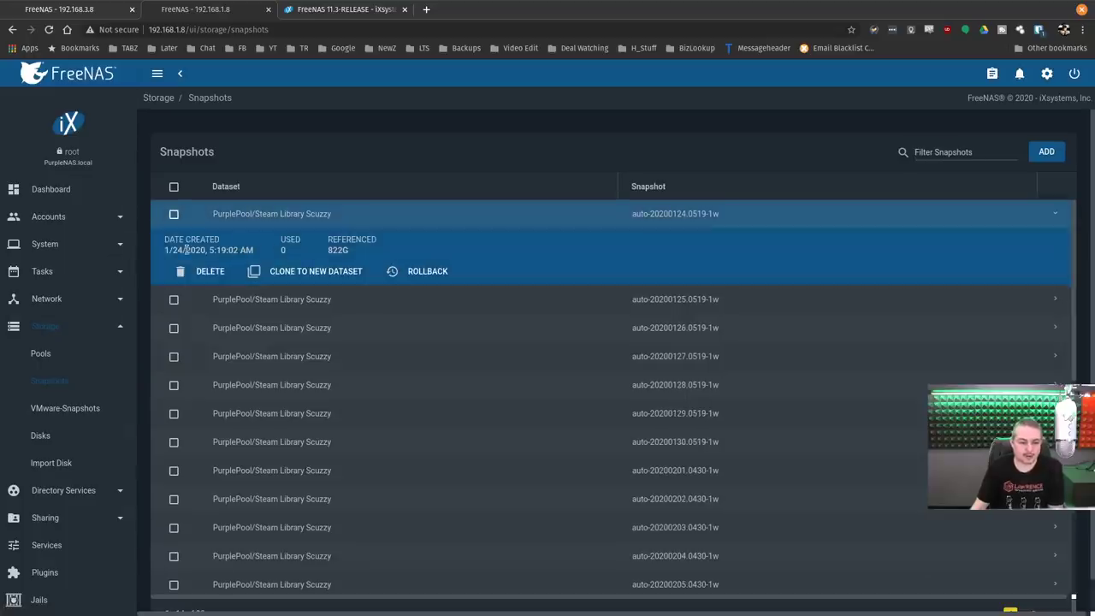
click(1051, 214)
scroll(770, 360, down, 3)
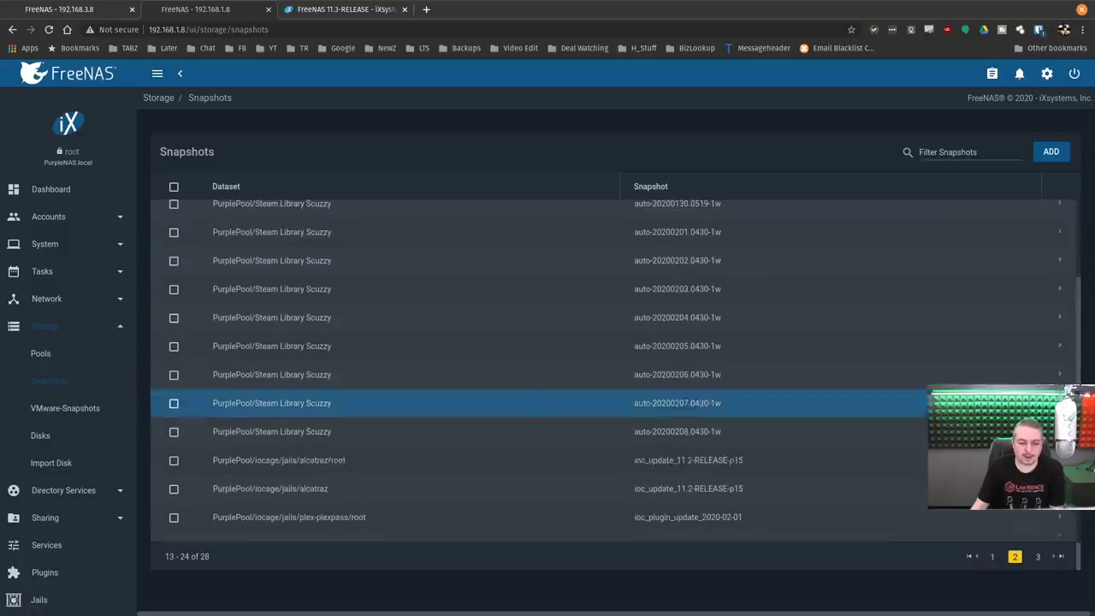
Step: Expand the Steam Library Scuzzy snapshots from auto-20200208.0430-1w back to auto-20200204.0430-1w to compare their sizes, and look over the jail snapshots
click(914, 438)
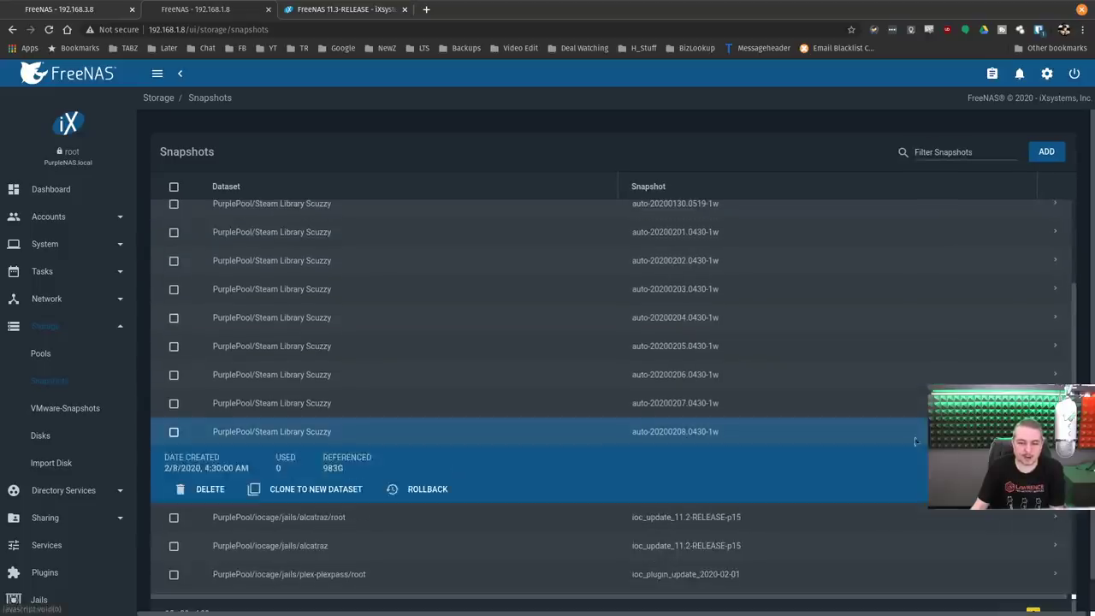
scroll(914, 441, down, 2)
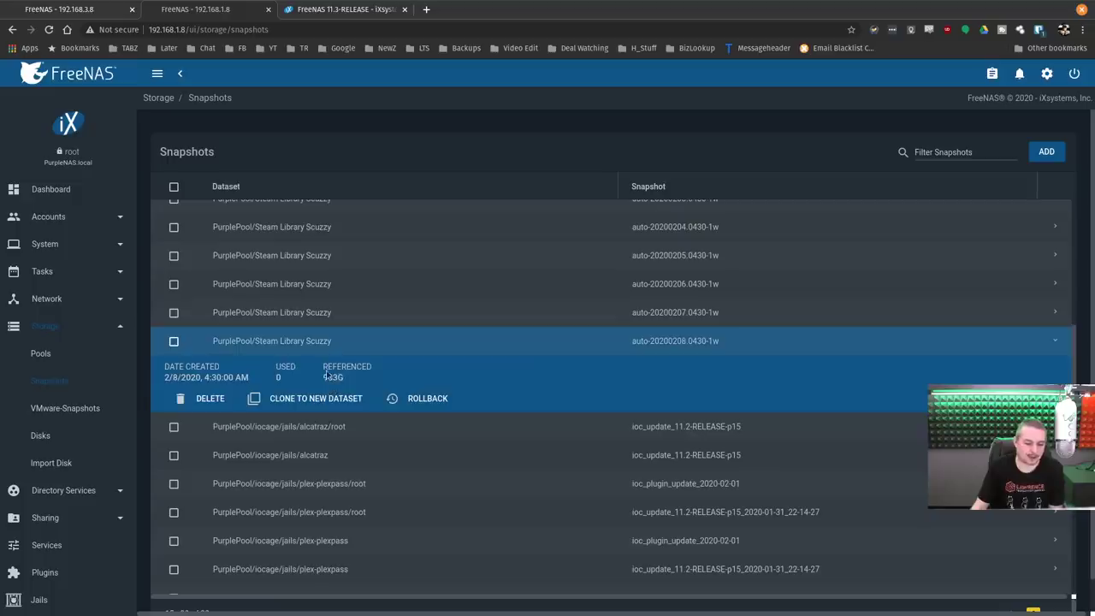
click(1059, 316)
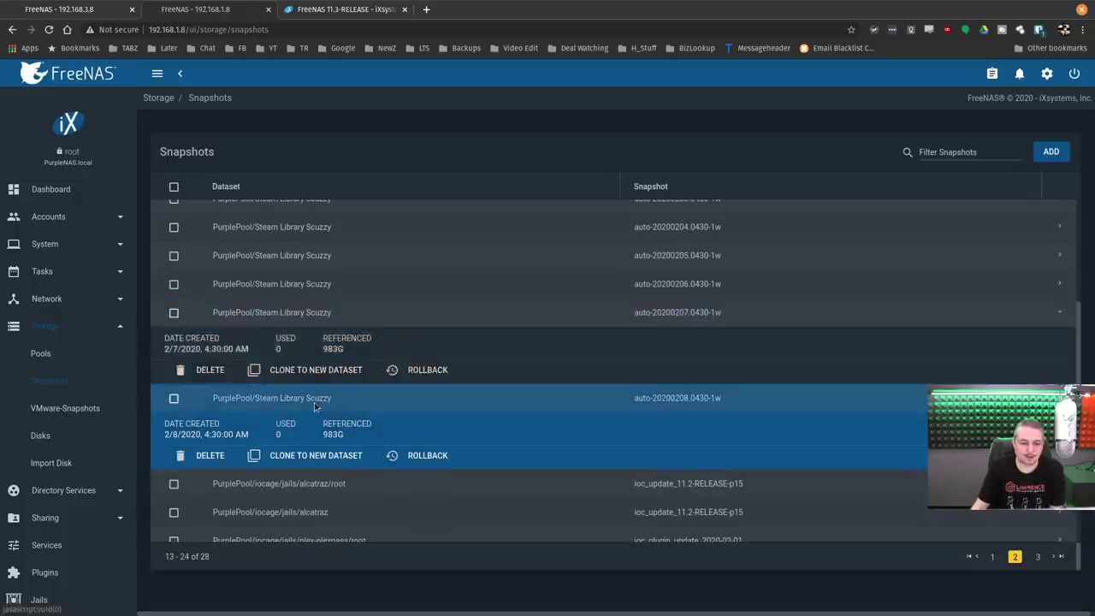
click(1060, 283)
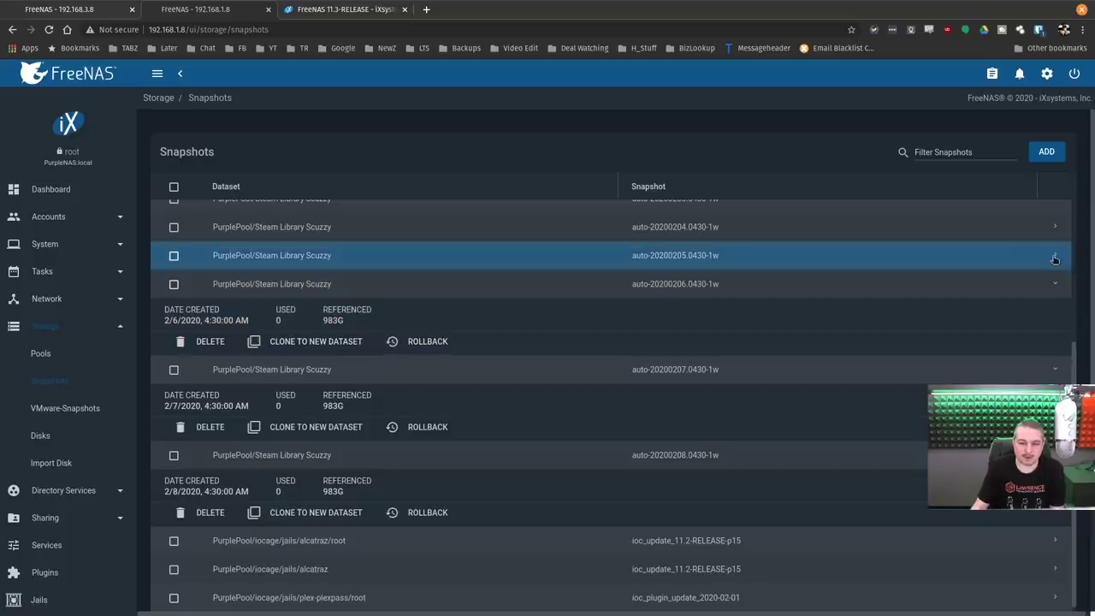
click(1056, 256)
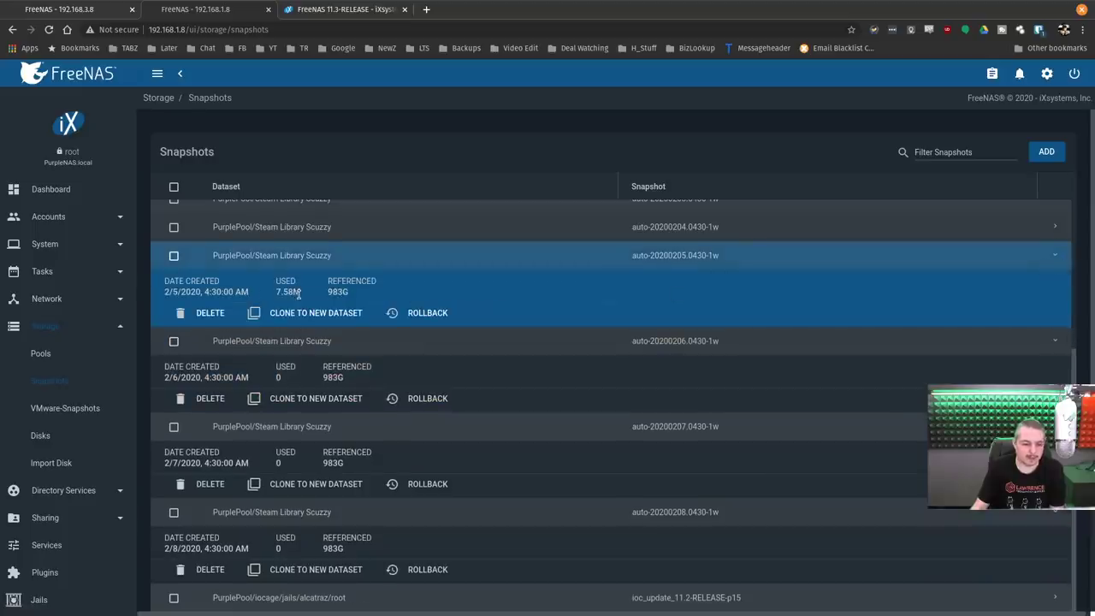
scroll(299, 295, up, 1)
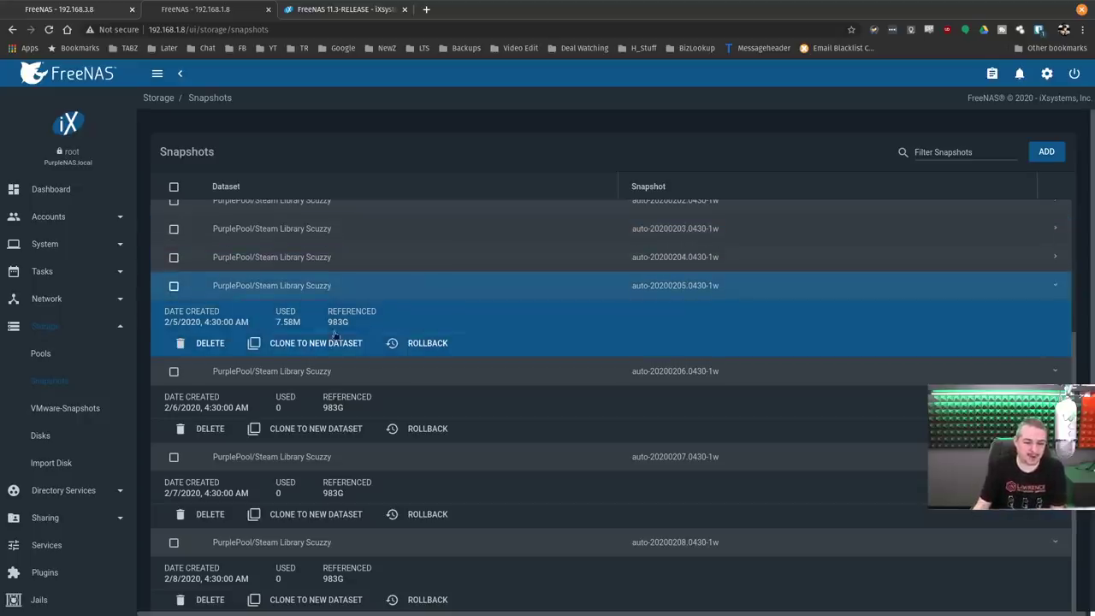
click(1057, 256)
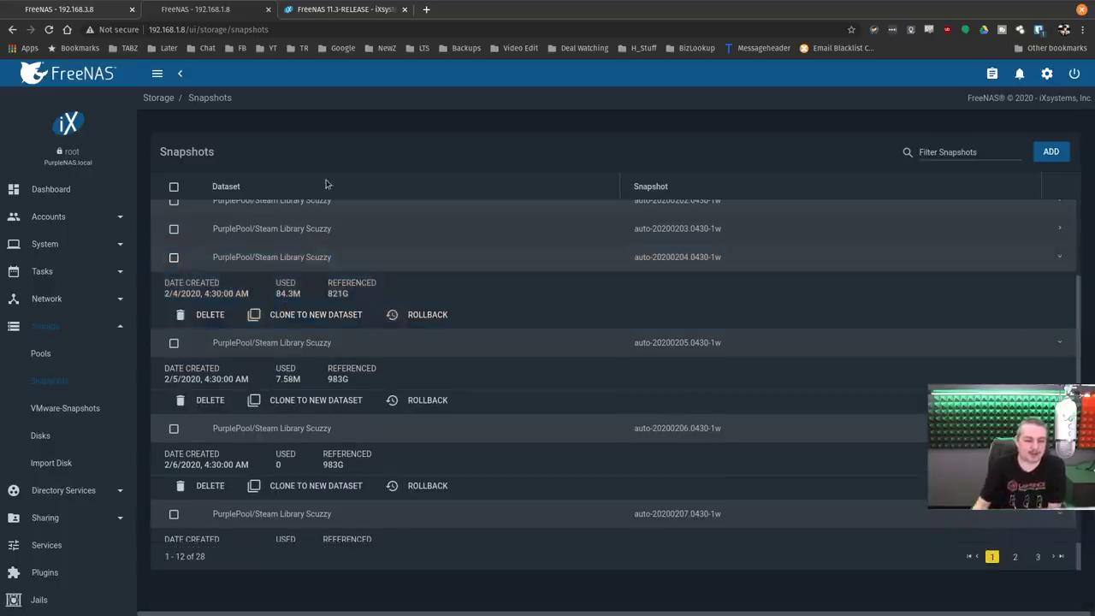
scroll(290, 271, down, 1)
scroll(356, 318, down, 8)
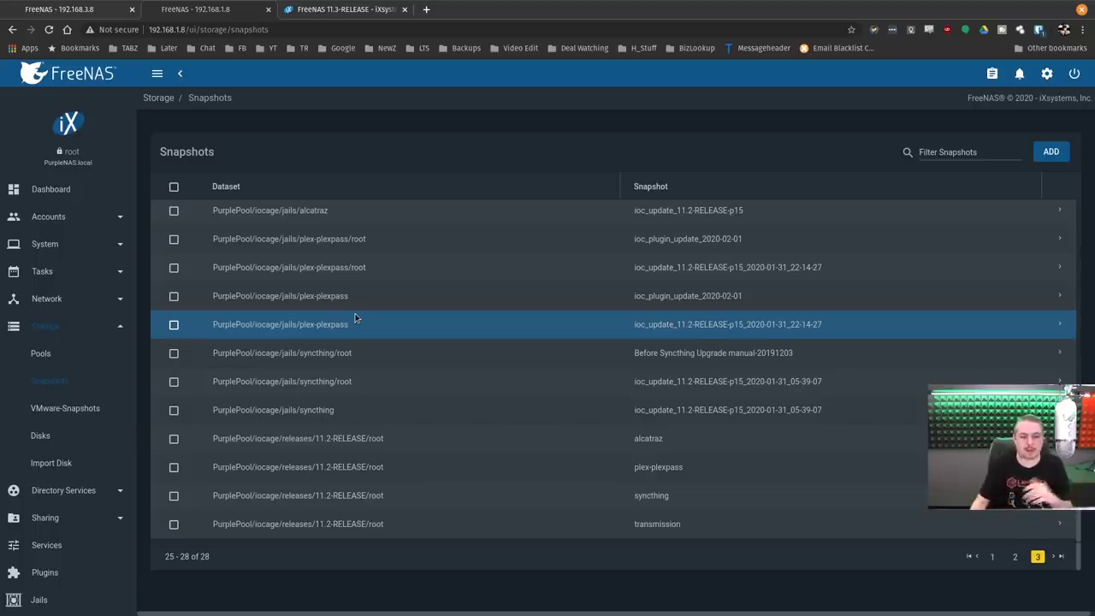
Step: Switch to the FreeNAS 11.3-RELEASE notes on the iXsystems site and review the announcement and major new features from the beginning
click(68, 10)
click(342, 10)
scroll(573, 280, up, 4)
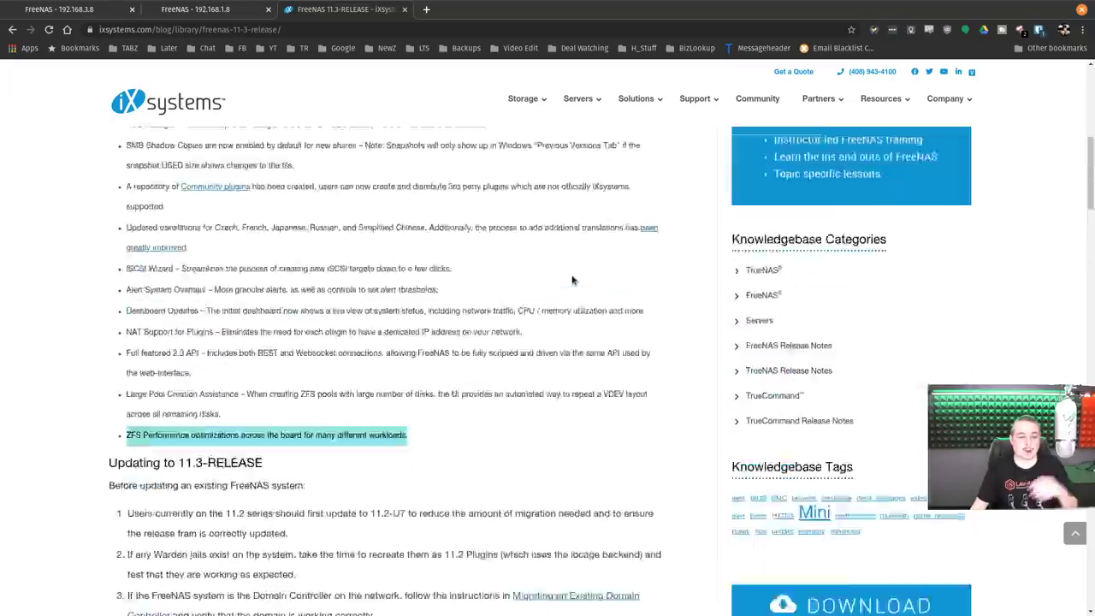
scroll(573, 280, up, 5)
scroll(571, 274, down, 2)
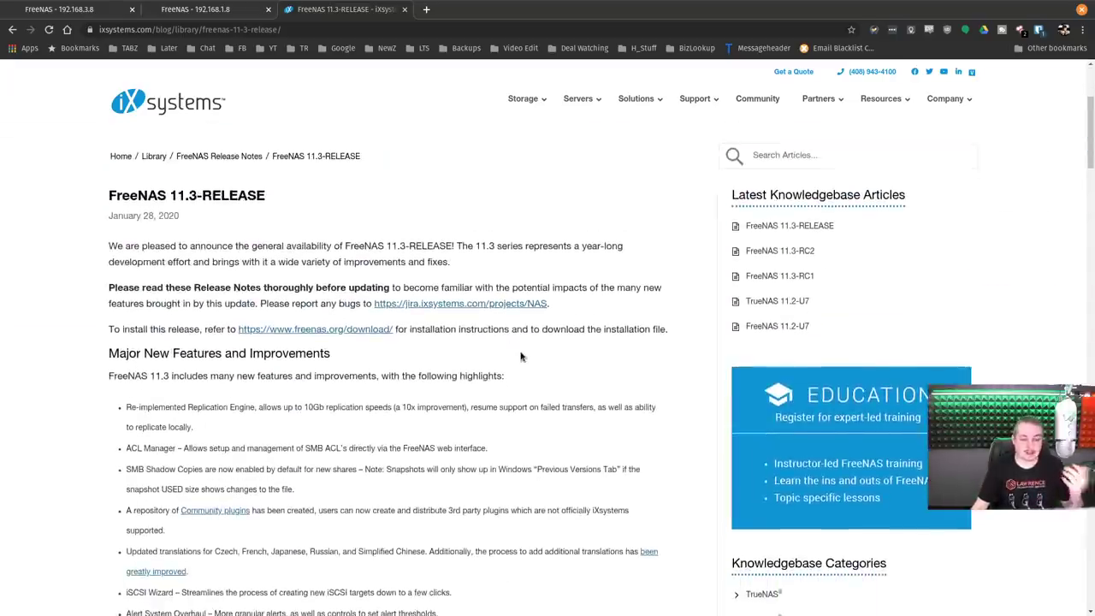
scroll(520, 356, up, 1)
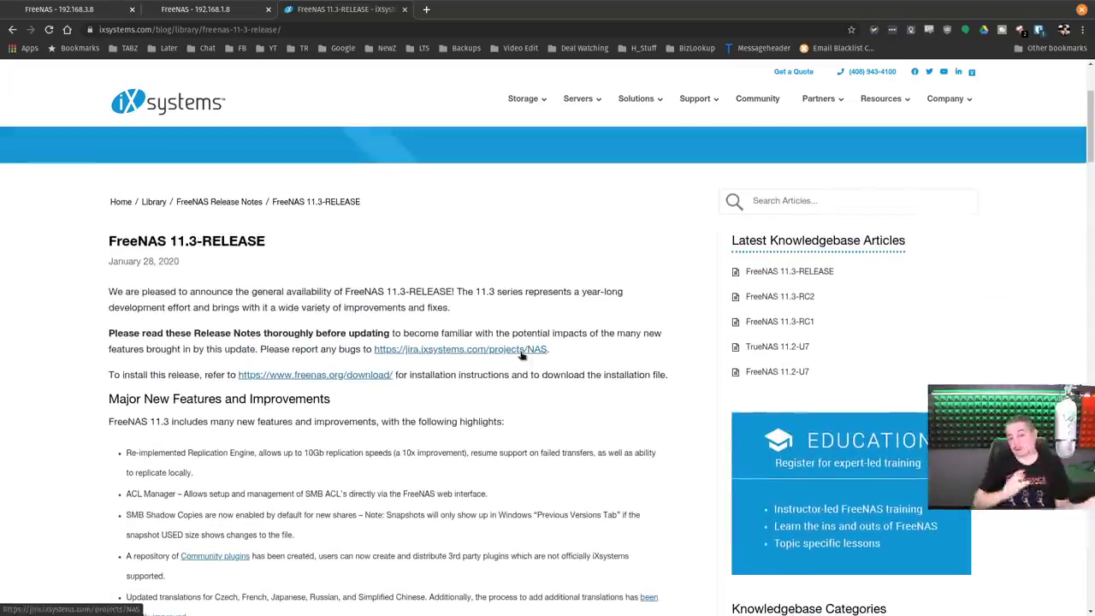